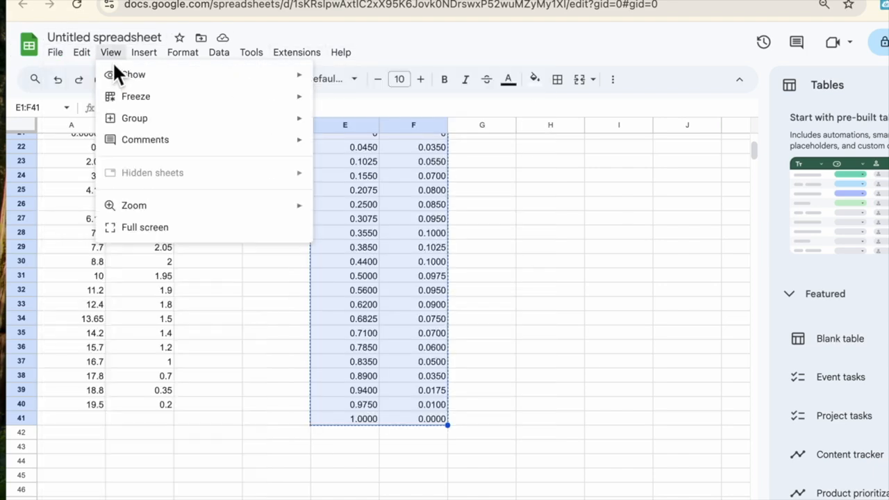
Create a new blank spreadsheet.
mouse_move(244, 78)
left_click(309, 82)
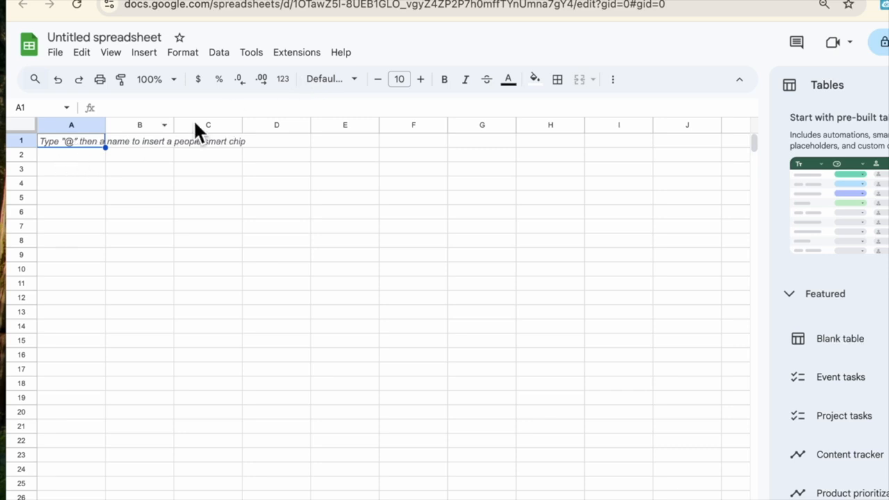
Switch to the open .dat text files, rearrange their overlapping windows and bring nacaNew.dat to the front.
key("super+Tab")
key("super+Tab")
key("super+Tab")
key("super+Tab")
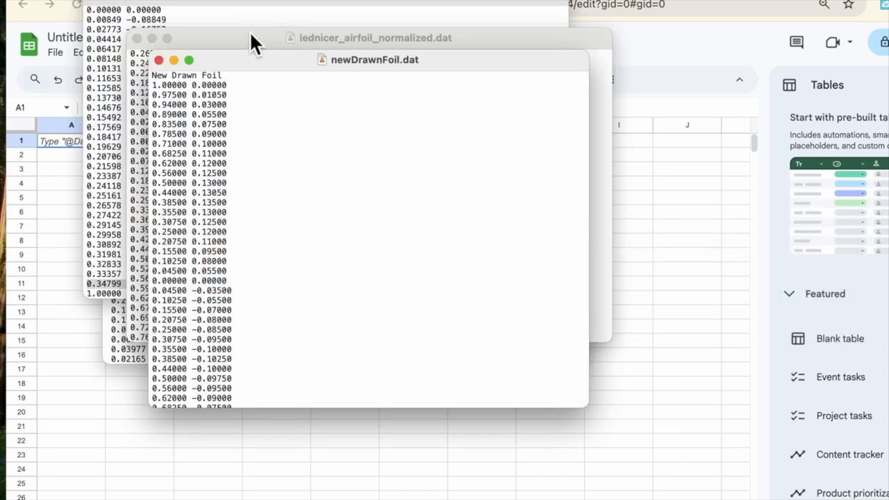
left_click_drag(248, 42, 348, 118)
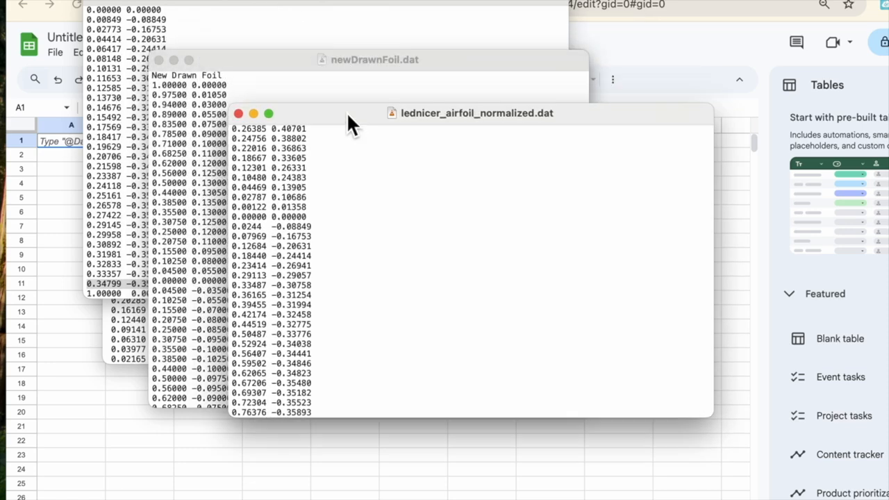
left_click(129, 4)
left_click_drag(258, 4, 363, 127)
left_click(132, 119)
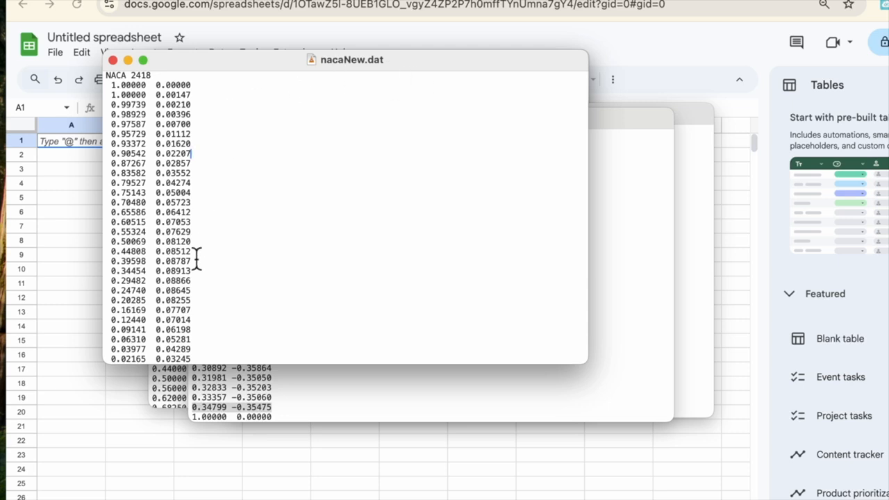
Examine the NACA 2418 upper-surface coordinates in nacaNew.dat, from the first coordinate row to the 0.00000 0.00000 row.
scroll(197, 258, "up", 1)
scroll(171, 258, "down", 5)
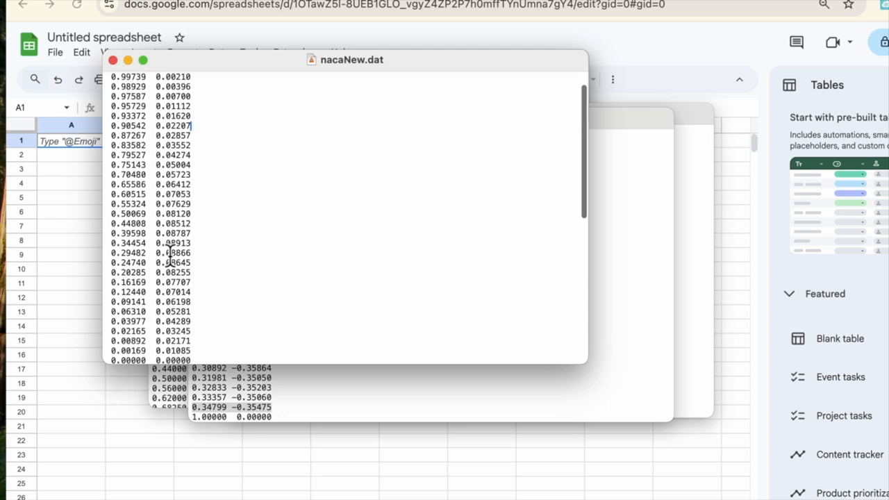
scroll(170, 259, "down", 2)
left_click_drag(198, 302, 108, 310)
double_click(119, 304)
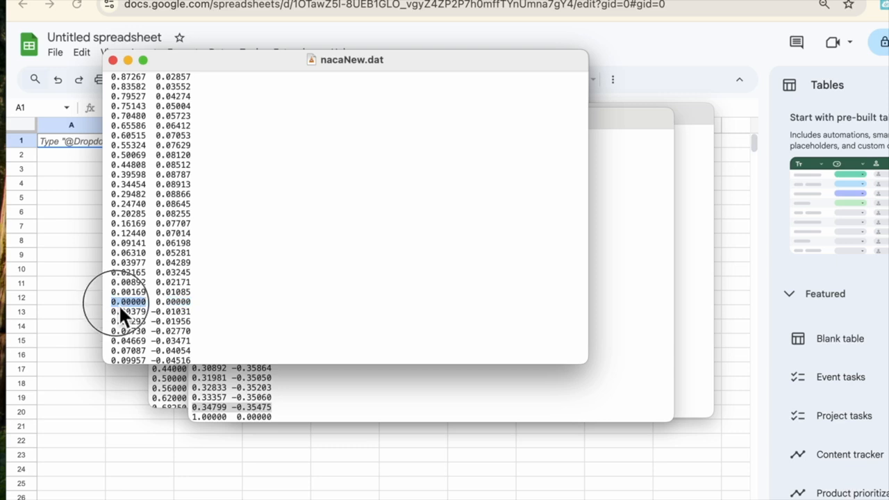
double_click(177, 303)
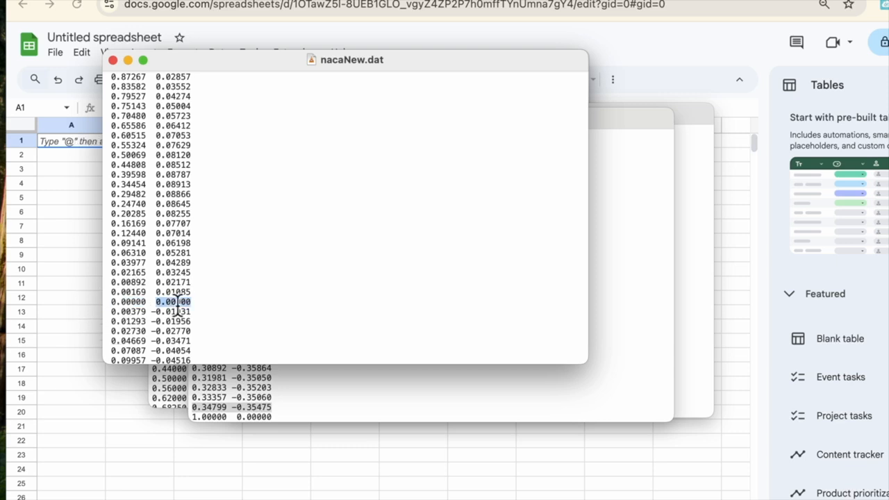
scroll(177, 303, "up", 4)
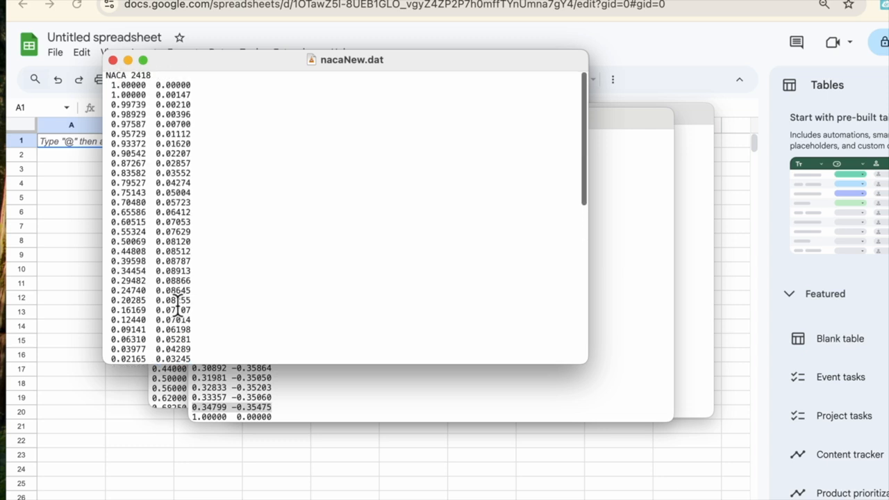
scroll(177, 303, "down", 3)
left_click_drag(195, 332, 89, 86)
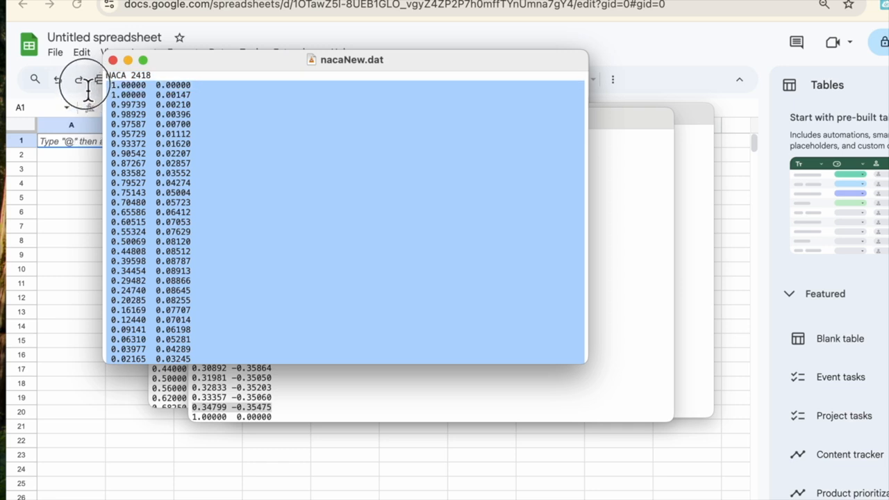
Review the starting 1.00000 0.00000 point in nacaNew.dat and how the coordinates progress towards the origin.
left_click(138, 94)
left_click_drag(111, 86, 196, 86)
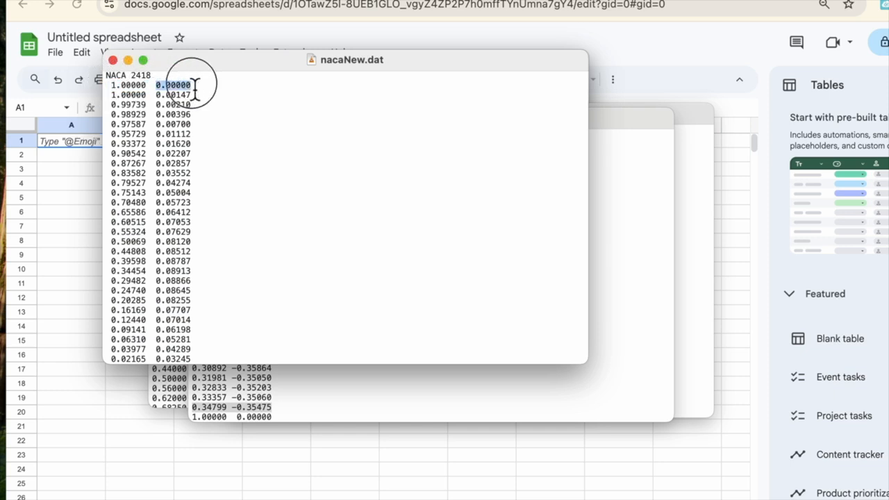
scroll(143, 184, "down", 5)
scroll(144, 184, "down", 3)
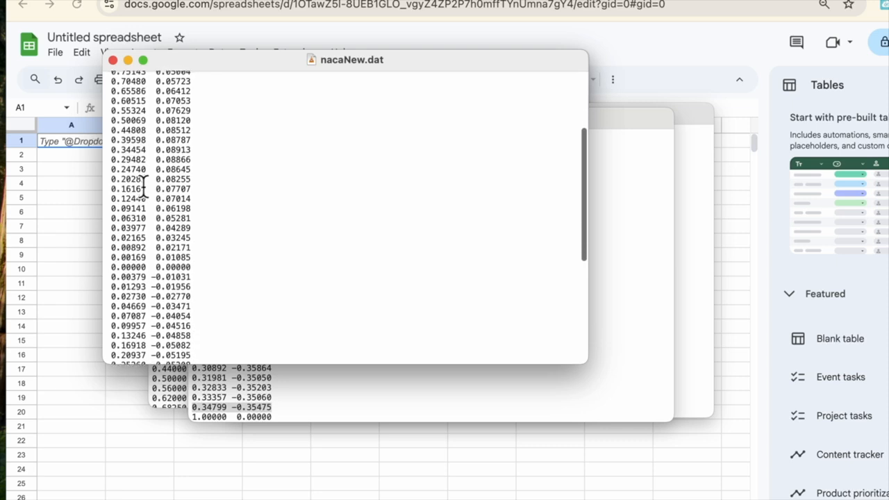
scroll(144, 184, "up", 4)
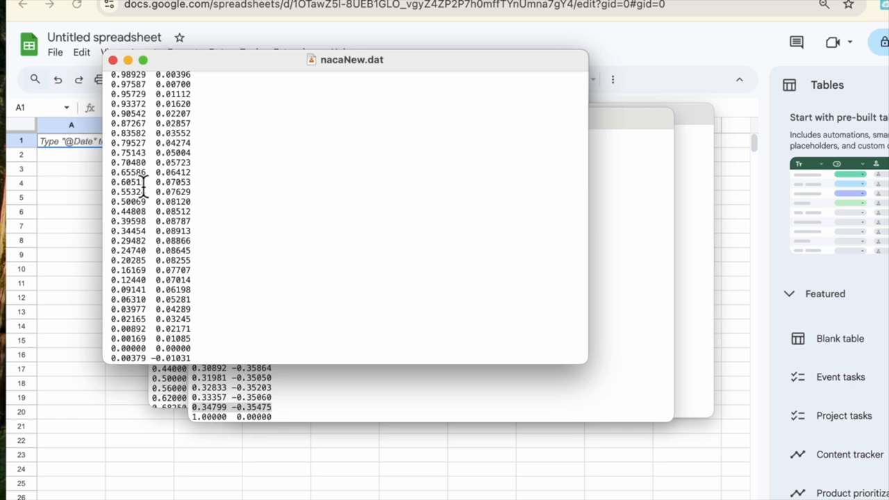
scroll(144, 184, "up", 2)
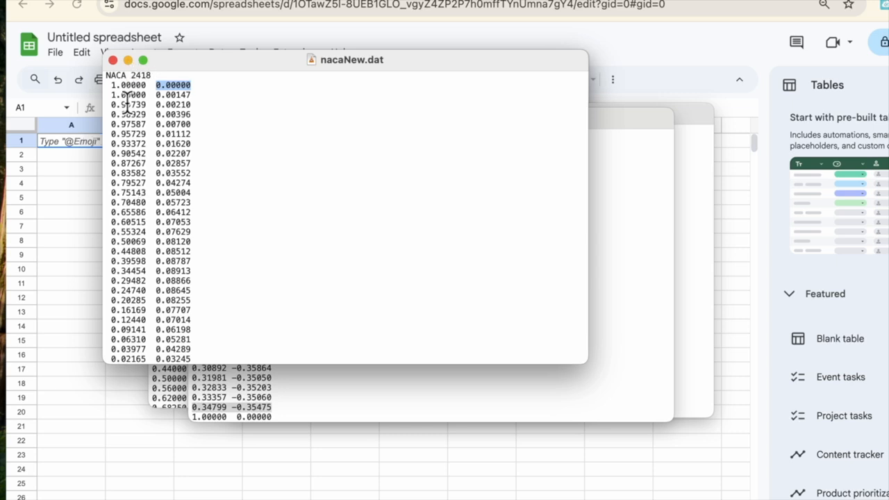
scroll(154, 177, "down", 5)
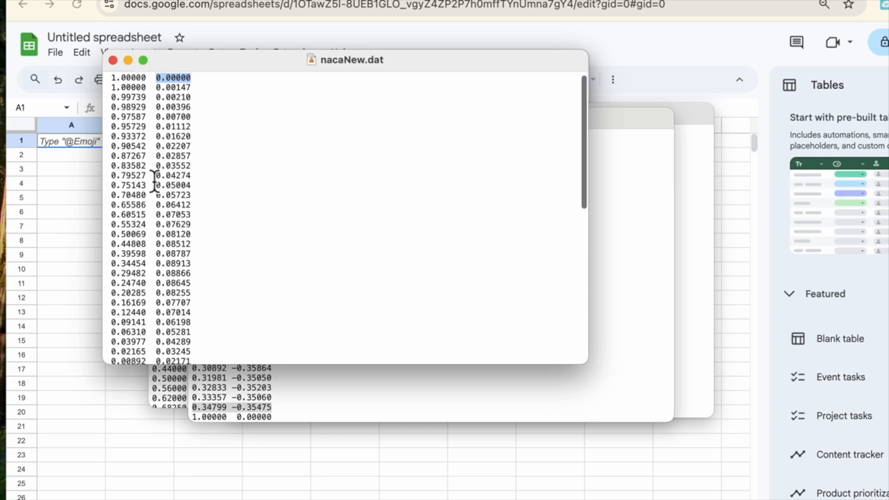
scroll(154, 179, "down", 5)
Examine the origin row and the first lower-surface points with negative y-values in nacaNew.dat.
left_click(148, 139)
left_click_drag(148, 142, 101, 139)
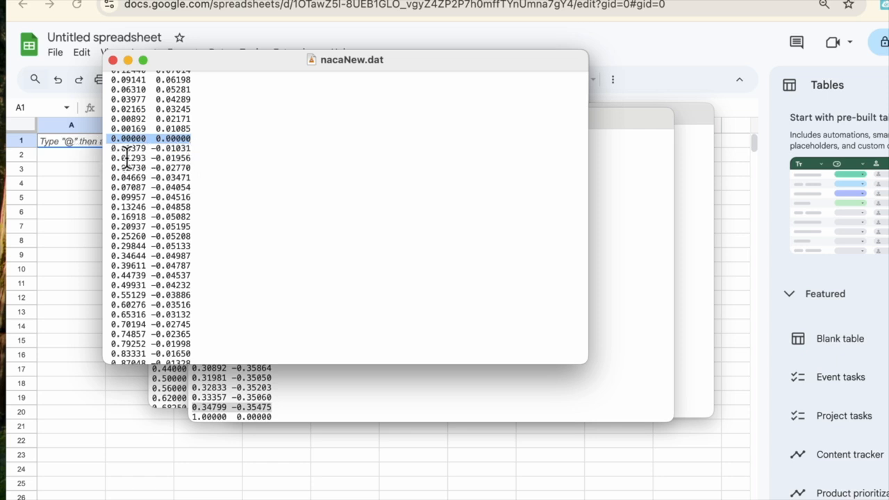
mouse_move(115, 143)
left_mouse_down()
mouse_move(123, 160)
mouse_move(119, 148)
left_mouse_up()
double_click(123, 158)
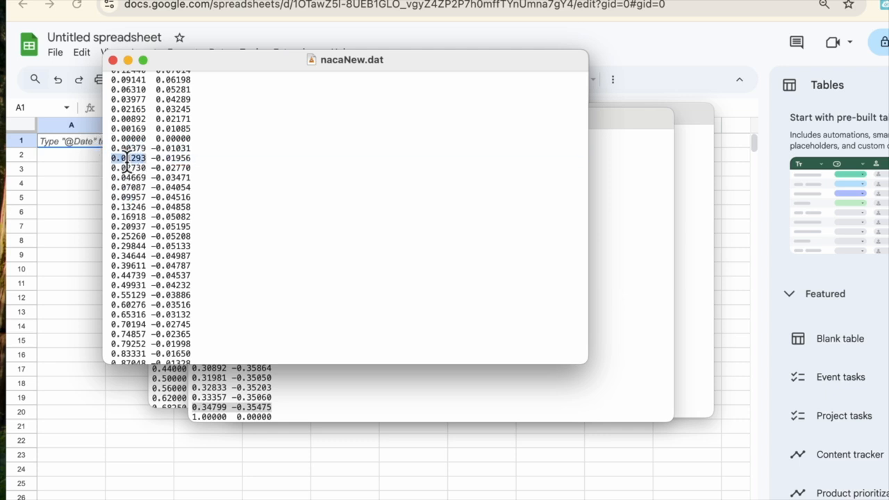
double_click(184, 152)
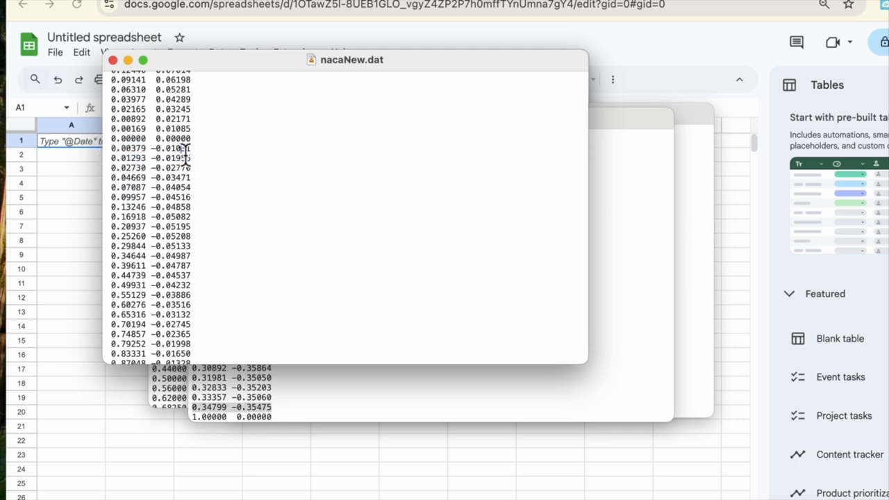
left_click(184, 163)
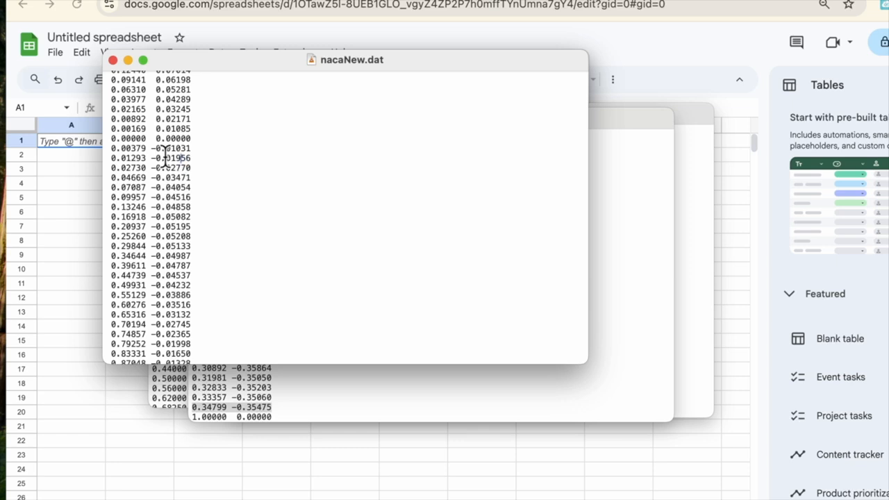
left_click_drag(151, 148, 192, 148)
Return to the blank spreadsheet and enter 0.9, 2.05 and 3.1 in cells A1 to A3.
left_click(87, 161)
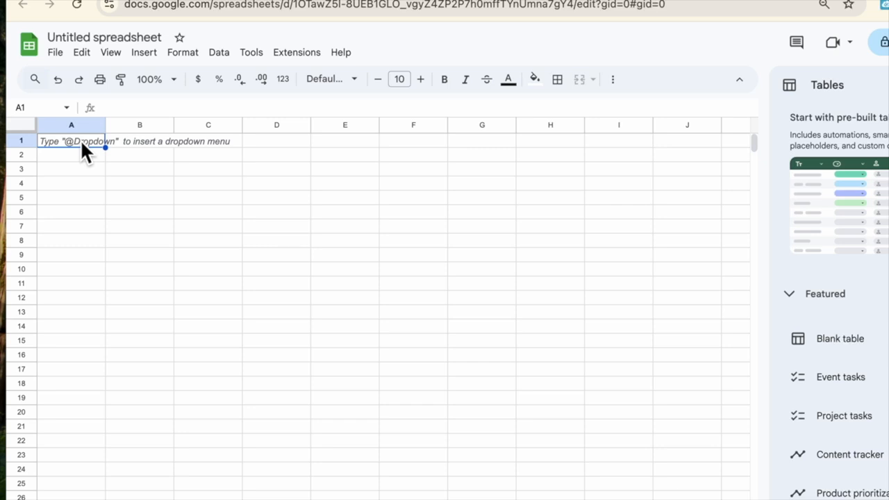
type("0.9")
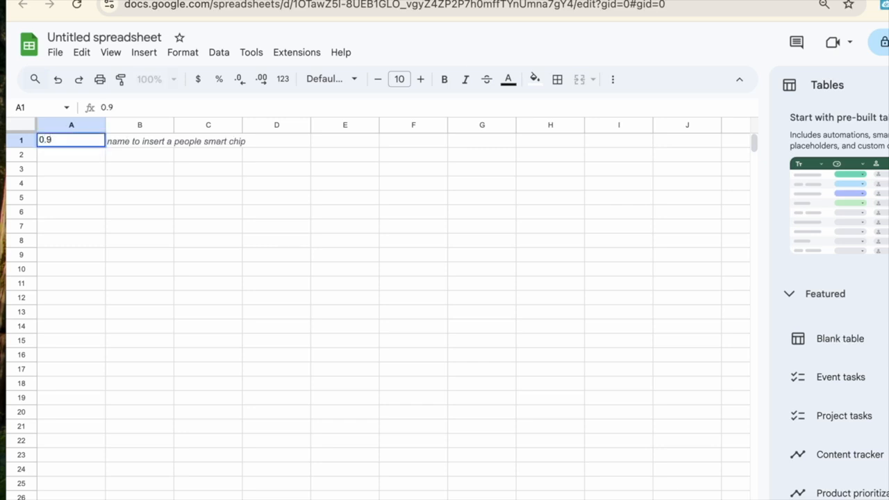
key("Return")
type("2.05")
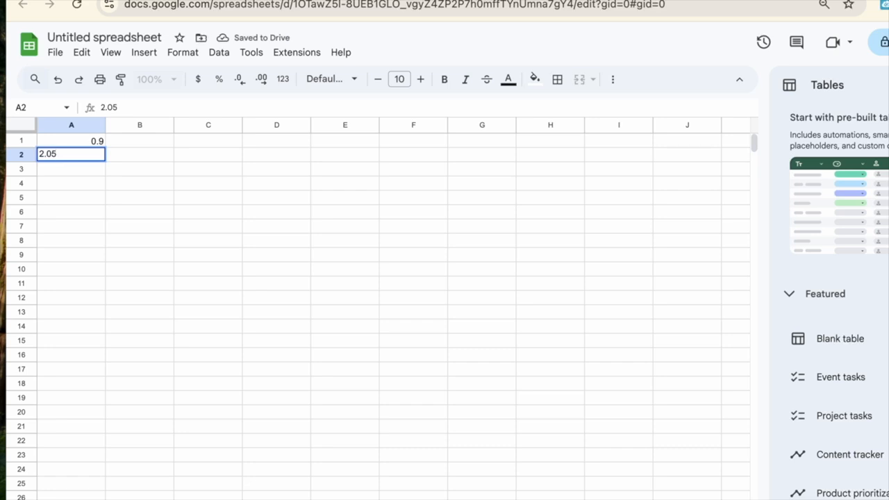
key("Return")
type("3.1")
key("Return")
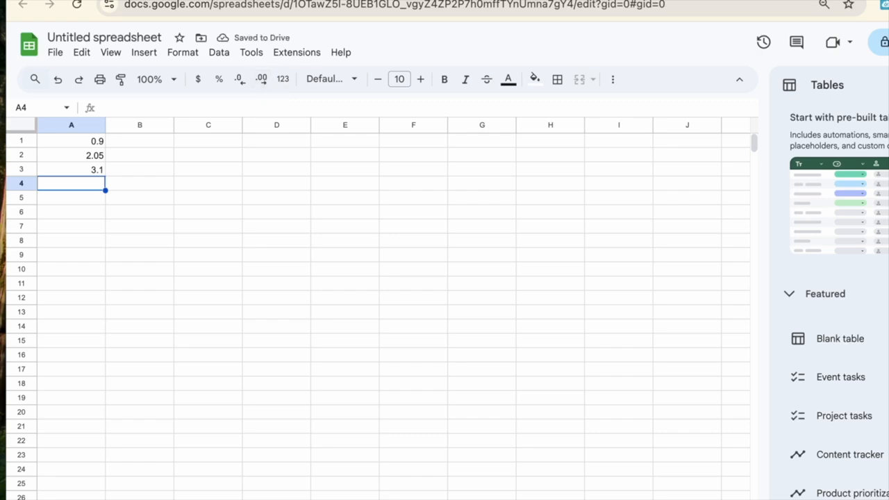
Switch to the spreadsheet with the complete airfoil measurements and inspect the x-values from A20 up to the first row.
left_click(389, 2)
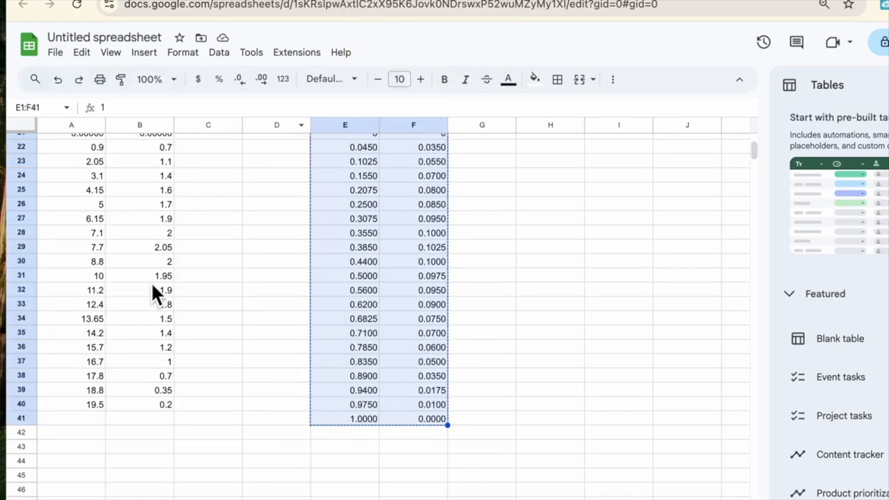
scroll(151, 283, "up", 7)
scroll(151, 282, "down", 1)
scroll(151, 282, "down", 3)
left_click(96, 364)
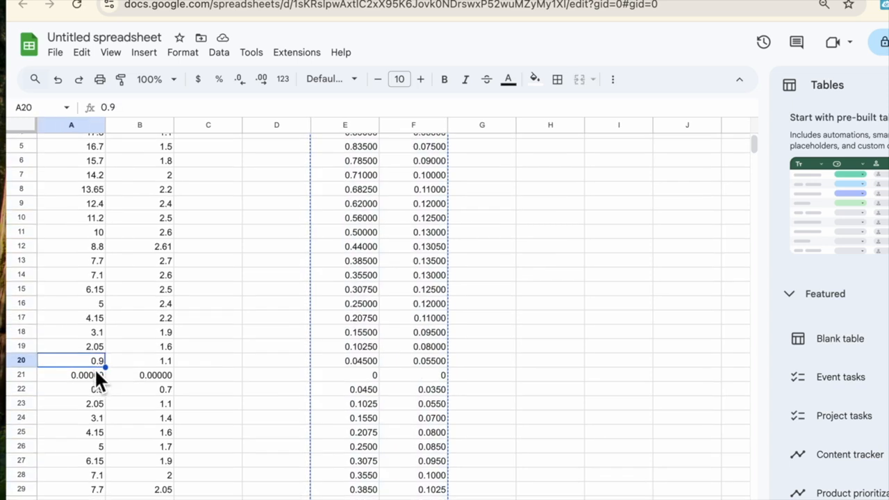
scroll(95, 368, "up", 4)
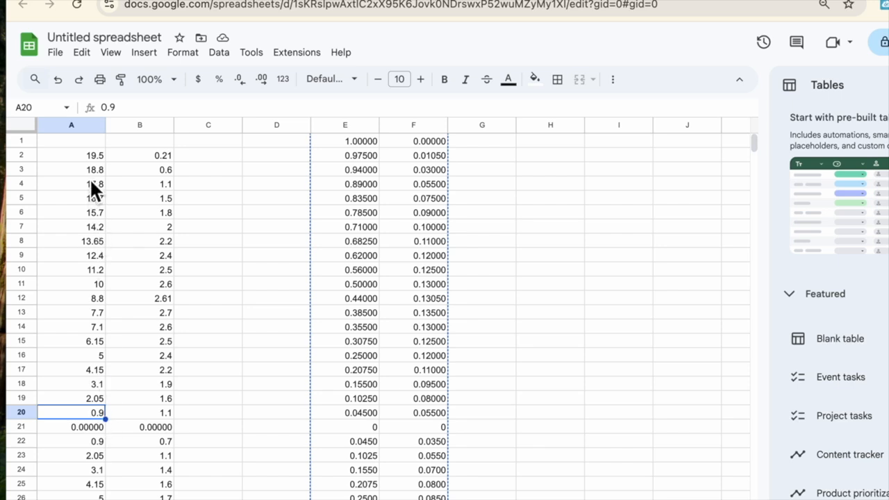
Enter 20.0 in cell A1 and 0.0 in cell B1.
left_click(80, 142)
type("20.0")
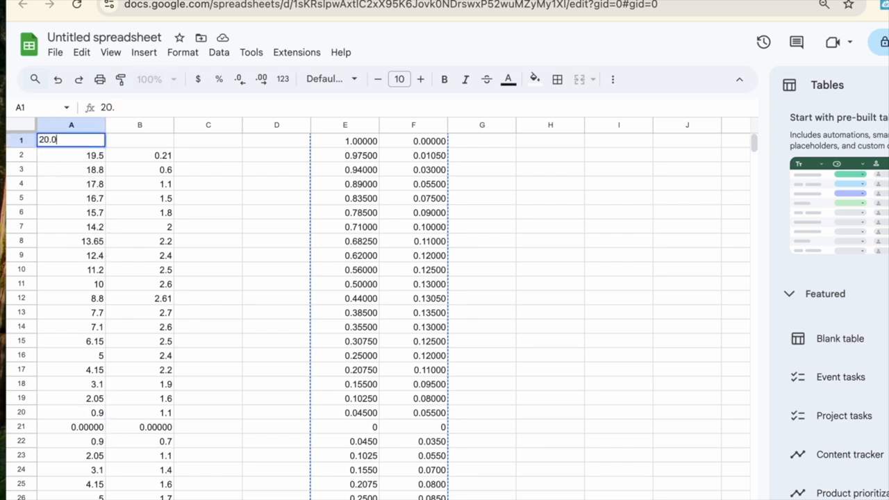
key("Tab")
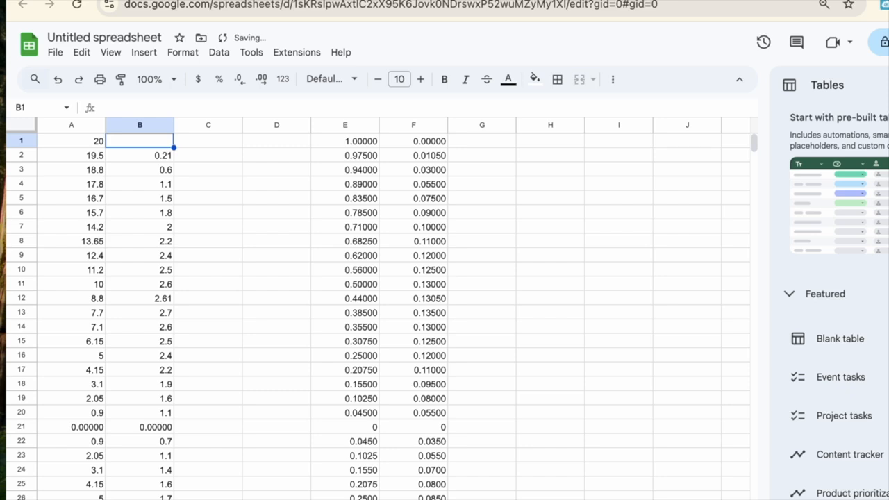
type("0.0")
key("Return")
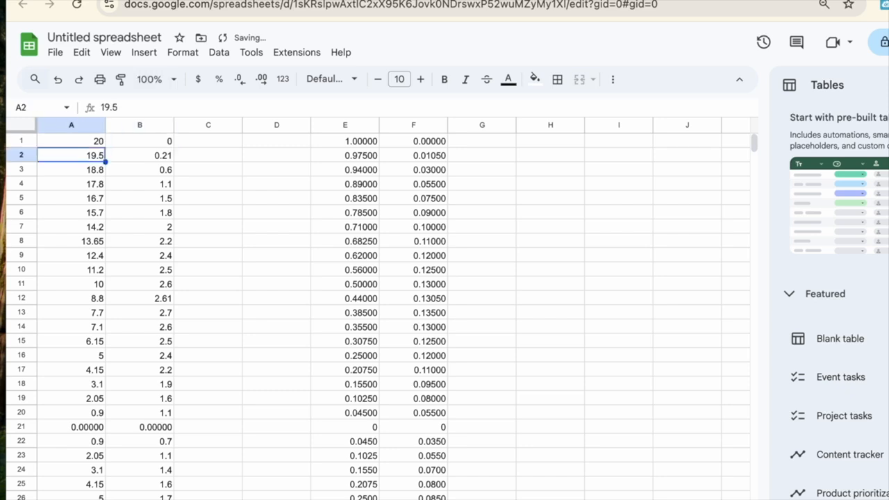
Clear the contents of cells A1 to C1.
left_click(71, 141)
left_click_drag(71, 141, 208, 141)
key("Delete")
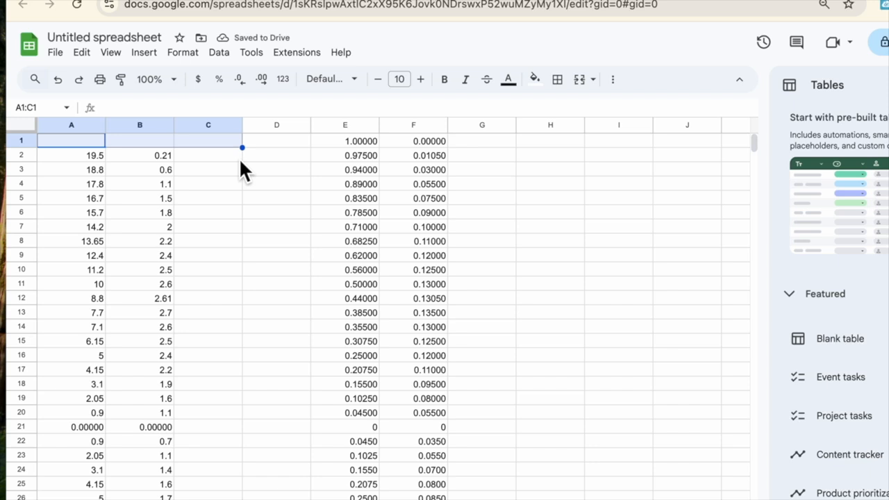
Undo the sheet's edits step by step until column A ends at 11.2 in row 12 and column B holds only its first value.
type("20")
key("Tab")
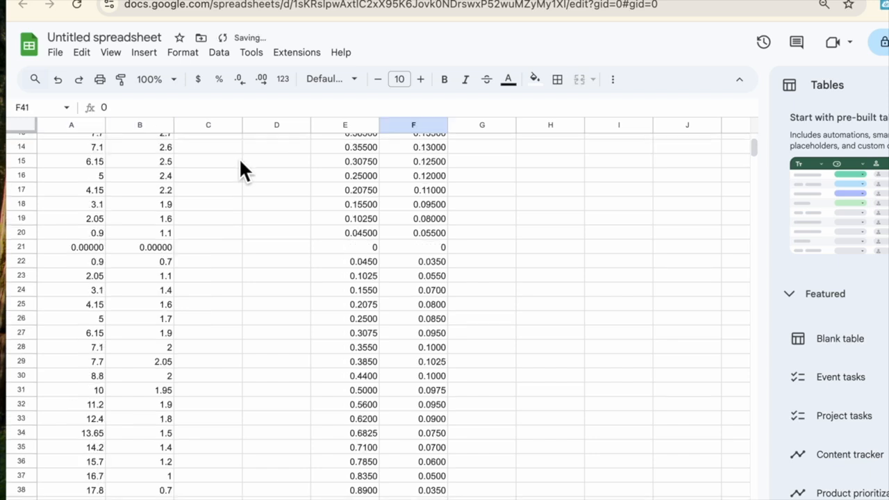
key("Left")
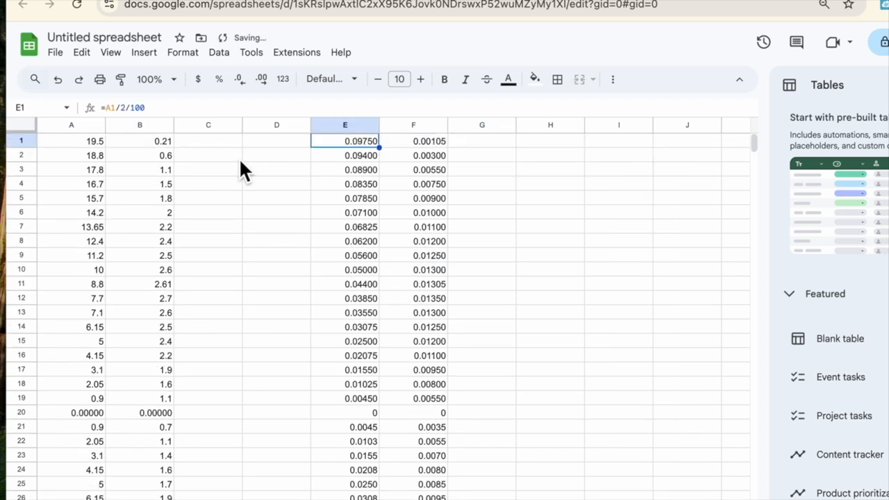
key("super+z")
key("super+z")
key("super+z")
key("super+z")
key("super+z")
key("super+z")
key("super+z")
key("super+z")
key("super+z")
key("super+z")
key("super+z")
key("super+z")
key("super+z")
key("super+z")
key("super+z")
key("super+z")
key("super+z")
key("super+z")
key("super+z")
key("super+z")
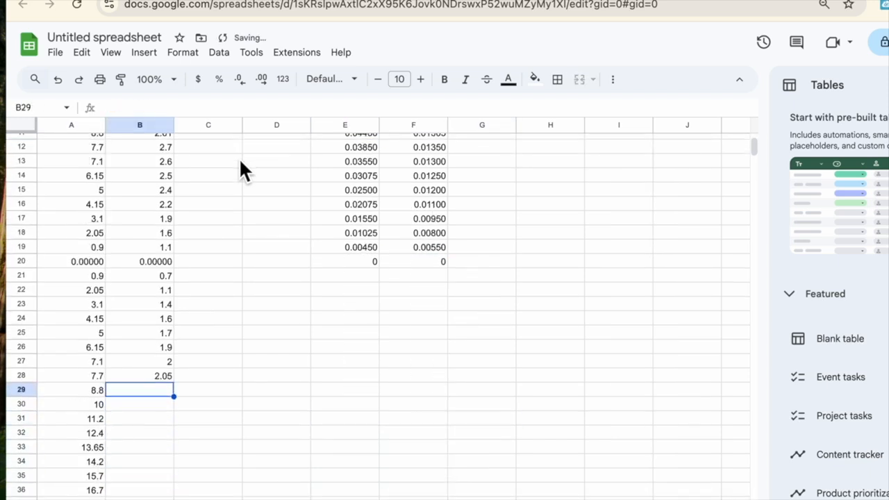
key("super+z")
key("super+z")
key("super+z")
key("super+z")
key("super+z")
key("super+z")
key("super+z")
key("super+z")
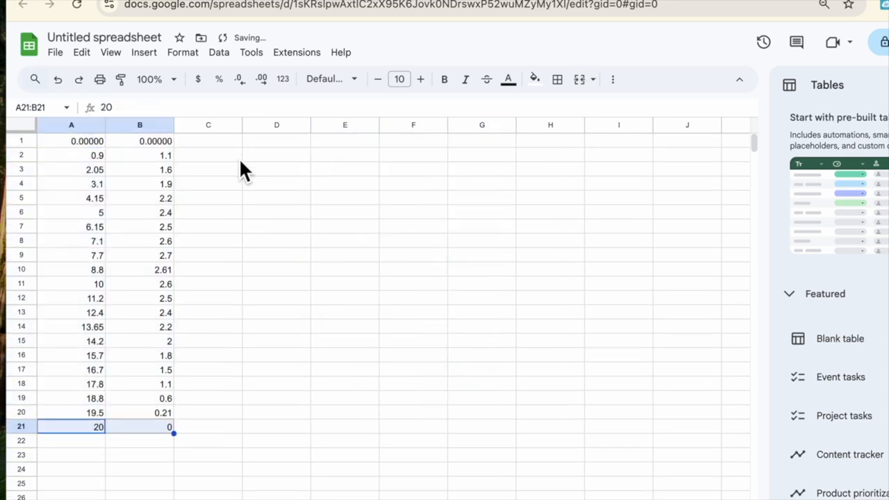
key("super+z")
key("super+z")
key("super+z")
key("super+z")
key("super+z")
key("super+z")
key("super+z")
key("super+z")
key("super+z")
key("super+z")
key("super+z")
key("super+z")
key("super+z")
key("super+z")
key("super+z")
key("super+z")
key("super+z")
key("super+z")
key("super+z")
key("super+z")
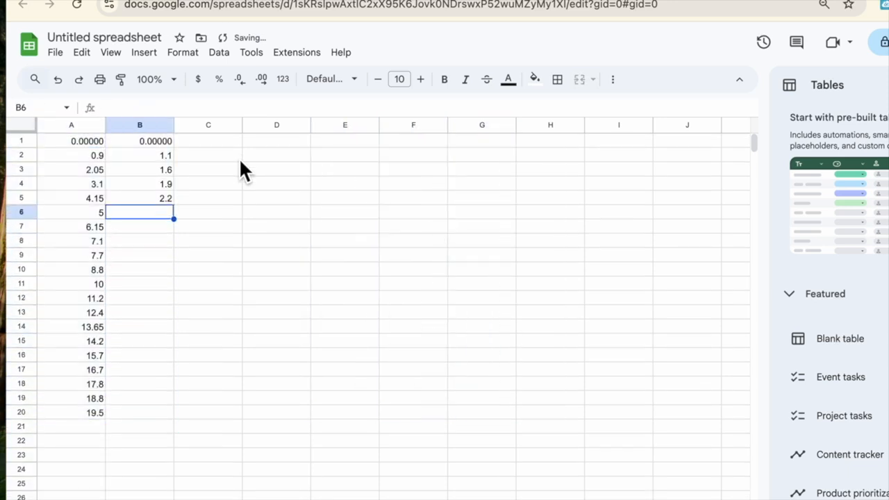
key("super+z")
key("super+z")
key("super+z")
key("super+z")
key("super+z")
key("super+z")
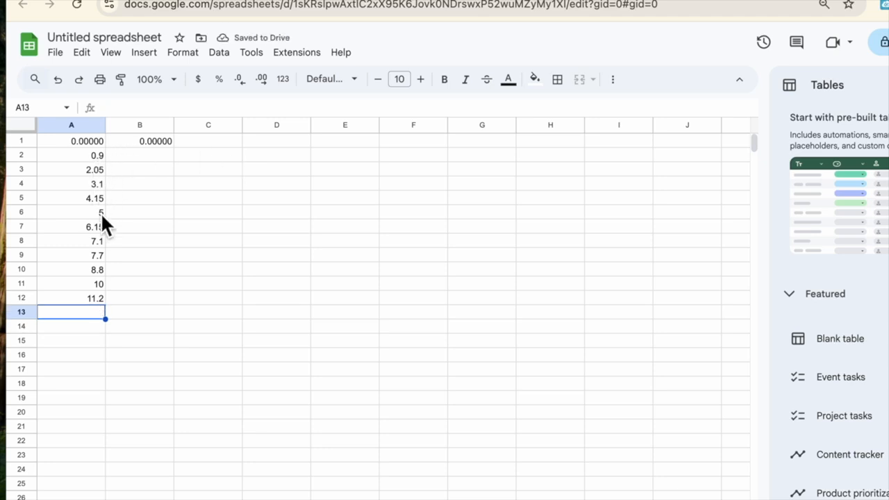
Redo the undone edits until the coordinate pairs in columns A and B are filled down to 19.5 and 0.21 in row 20.
key("super+shift+z")
key("super+shift+z")
key("super+shift+z")
key("super+shift+z")
key("super+shift+z")
key("super+shift+z")
key("super+shift+z")
key("super+shift+z")
key("super+shift+z")
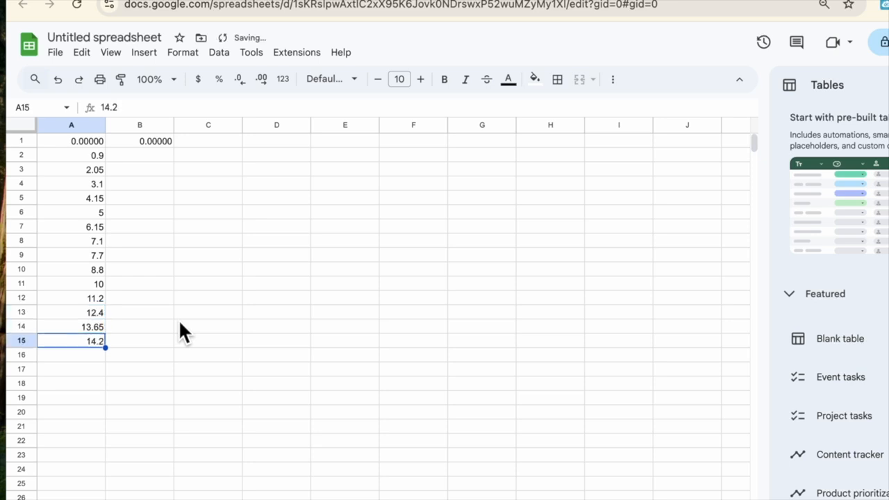
key("super+shift+z")
key("super+shift+z")
key("super+shift+z")
key("super+shift+z")
key("super+shift+z")
key("super+shift+z")
key("super+shift+z")
key("super+shift+z")
key("super+shift+z")
key("super+shift+z")
key("super+shift+z")
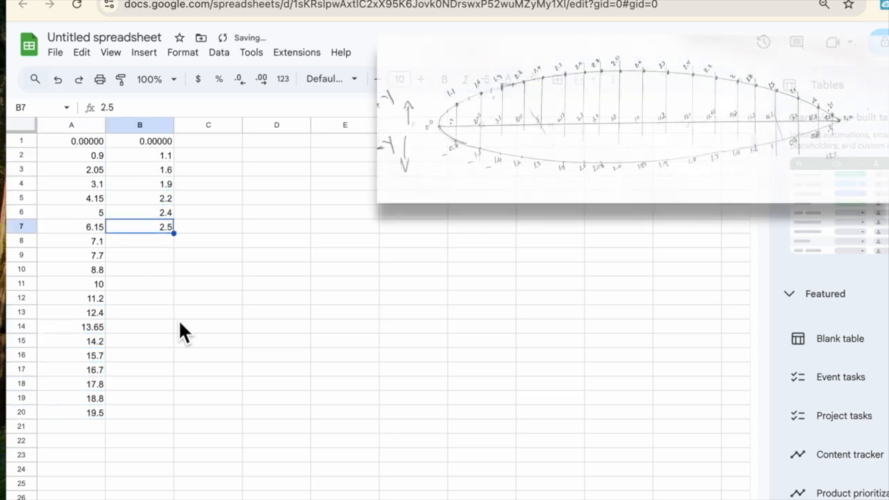
key("super+shift+z")
key("super+shift+z")
key("super+shift+z")
key("super+shift+z")
key("super+shift+z")
key("super+shift+z")
key("super+shift+z")
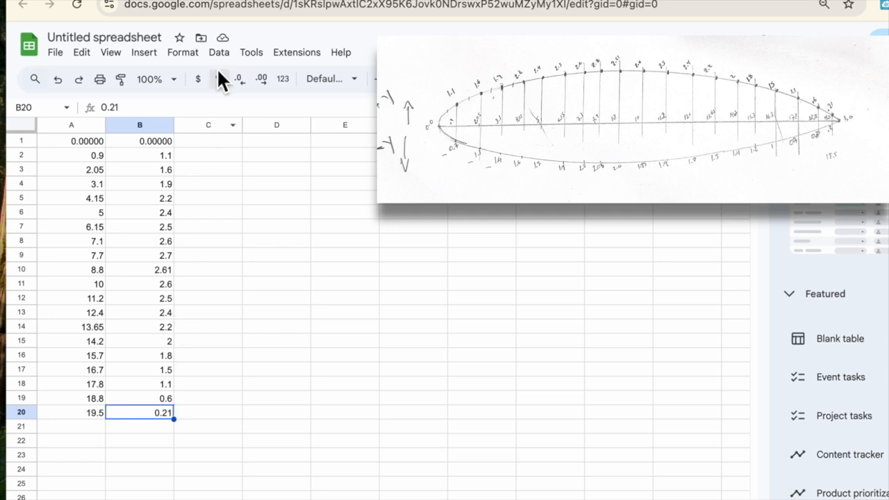
Enter 20 in cell A21 and 0 in cell B21, and clear both cells again.
key("Down")
key("Left")
type("20")
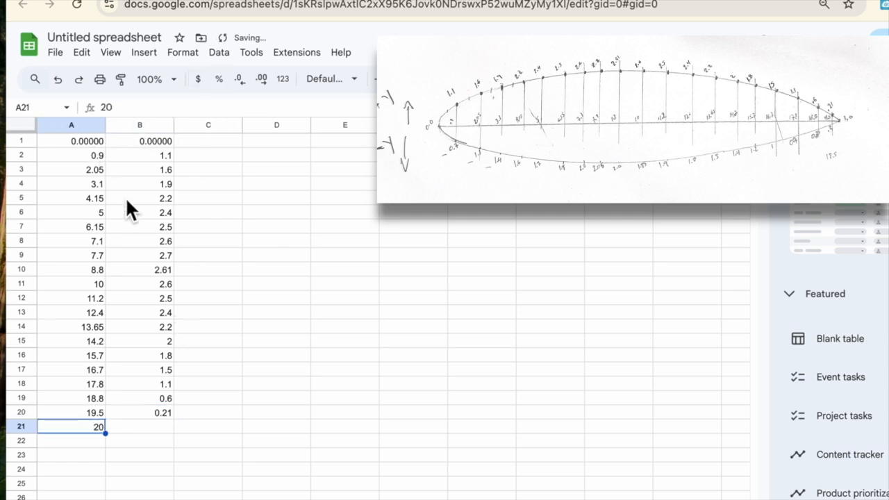
key("Tab")
type("0")
key("shift+Left")
key("Delete")
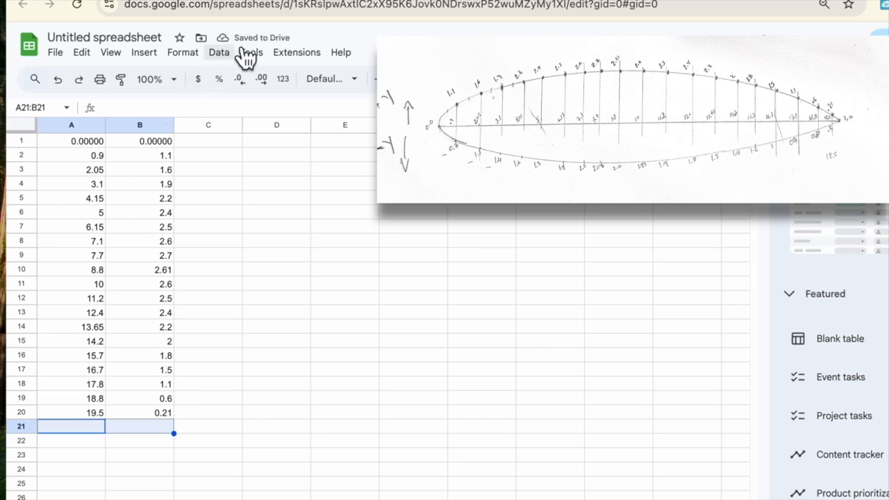
left_click(219, 52)
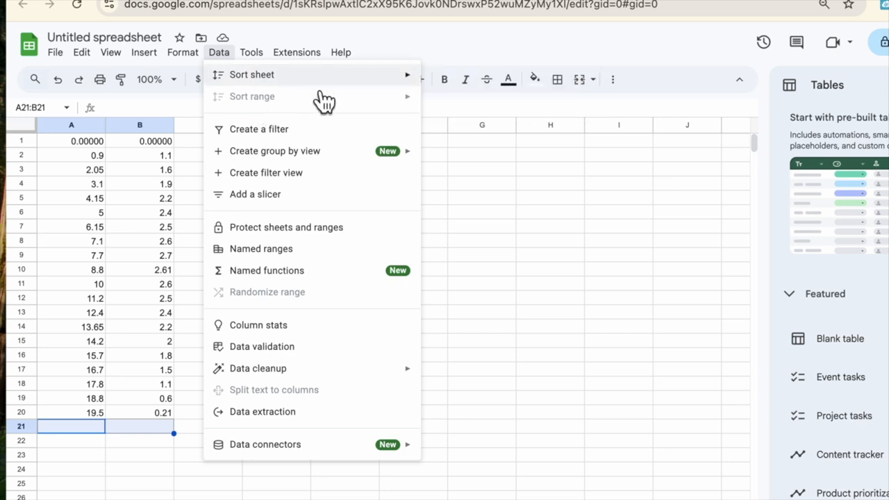
mouse_move(336, 81)
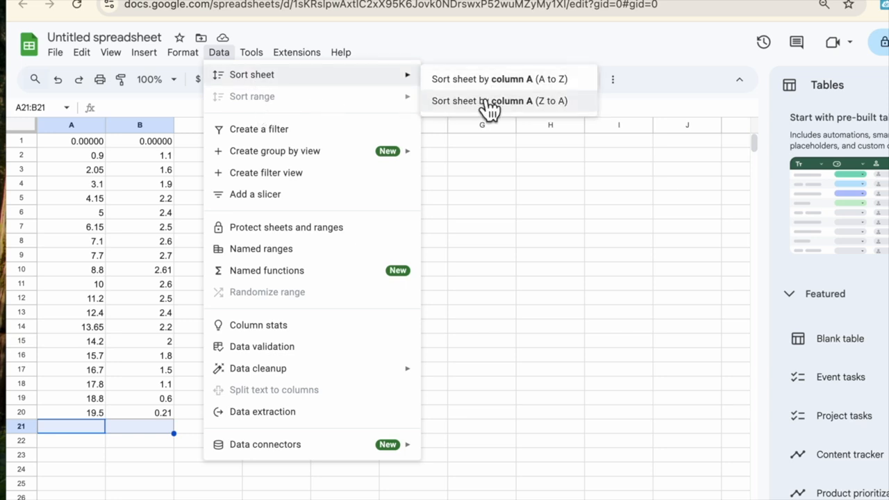
left_click(522, 257)
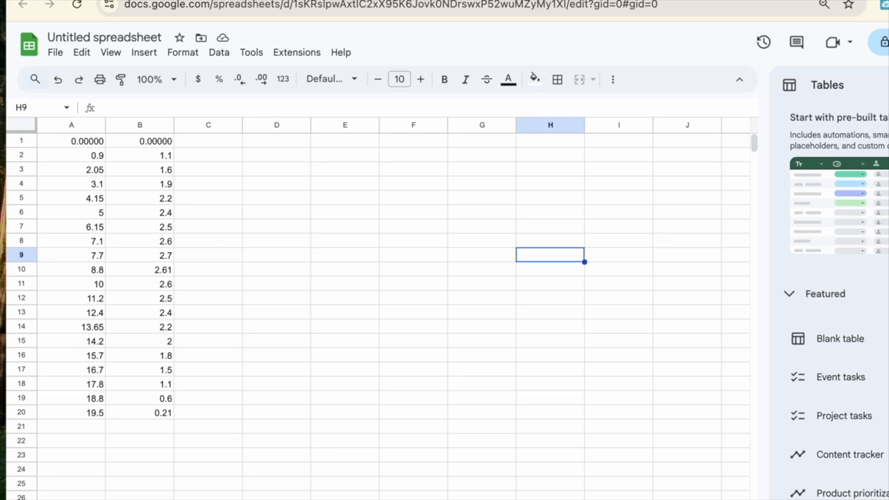
Undo recent edits until A1:B20 runs from x 19.5 down to 0, with the ascending copy in F1:G20.
key("super+z")
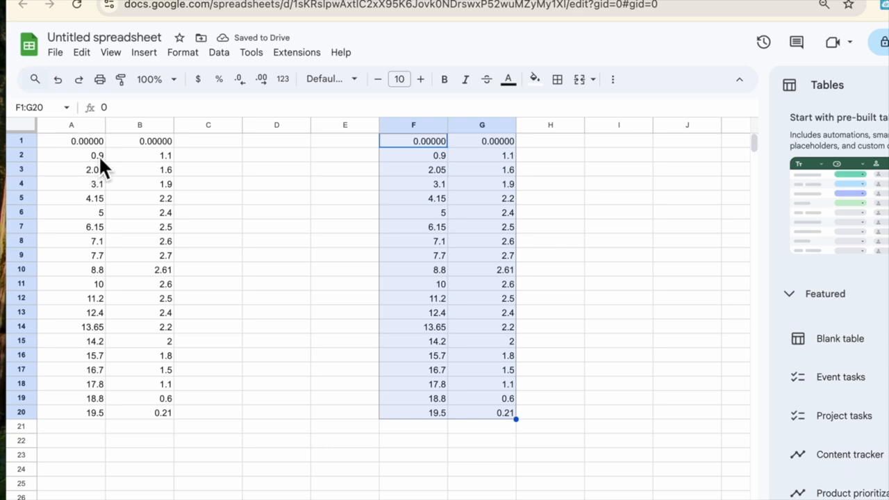
key("super+z")
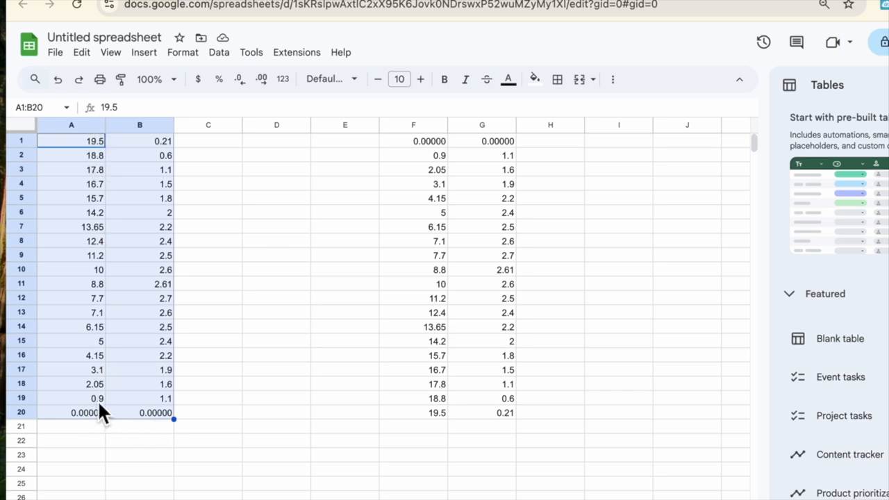
left_click(86, 241)
left_click_drag(86, 141, 165, 417)
Delete the ascending copy of the coordinates in F1:G20.
double_click(432, 152)
key("Escape")
left_click_drag(426, 143, 505, 416)
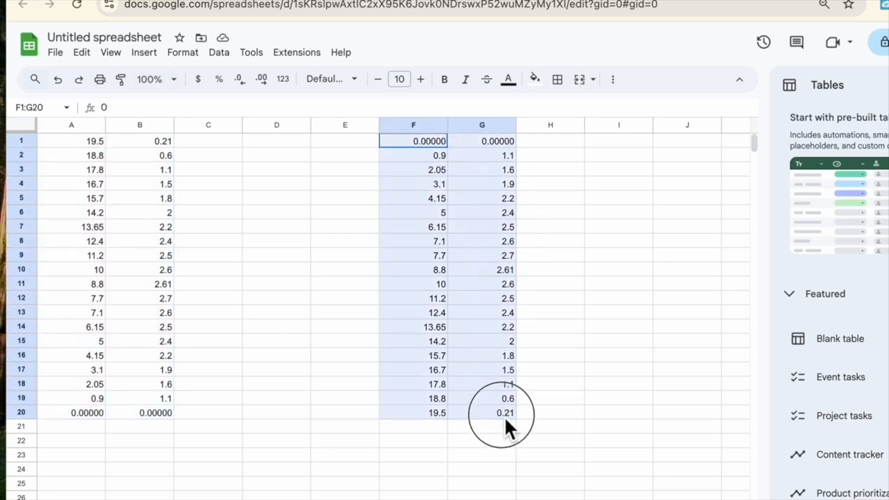
key("Delete")
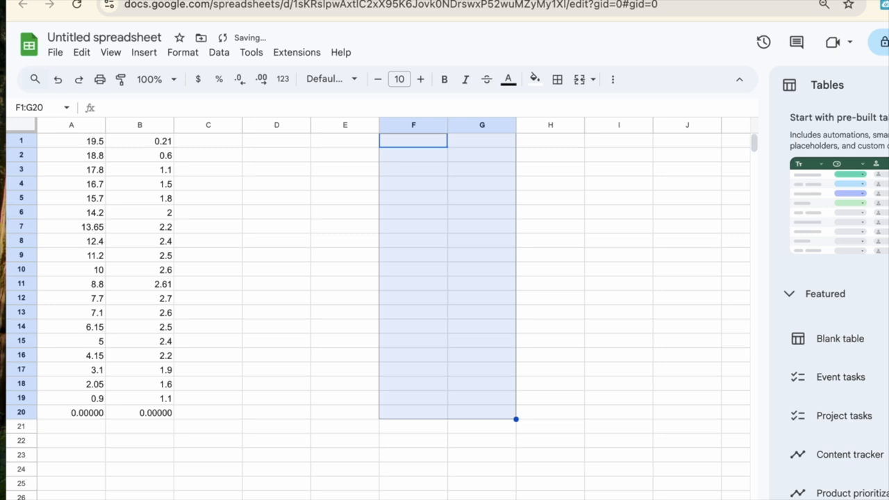
Enter the formula =A1/2 in cell E1 to halve the first x-value.
left_click(90, 141)
left_click(334, 142)
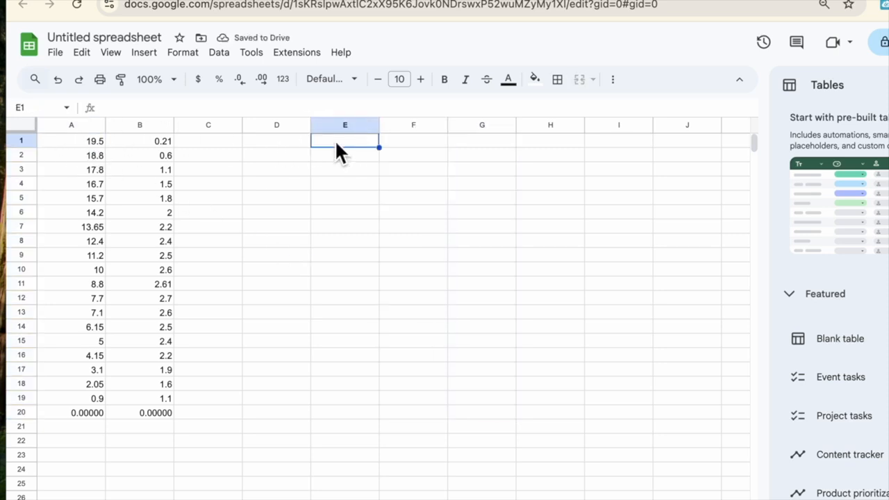
type("=")
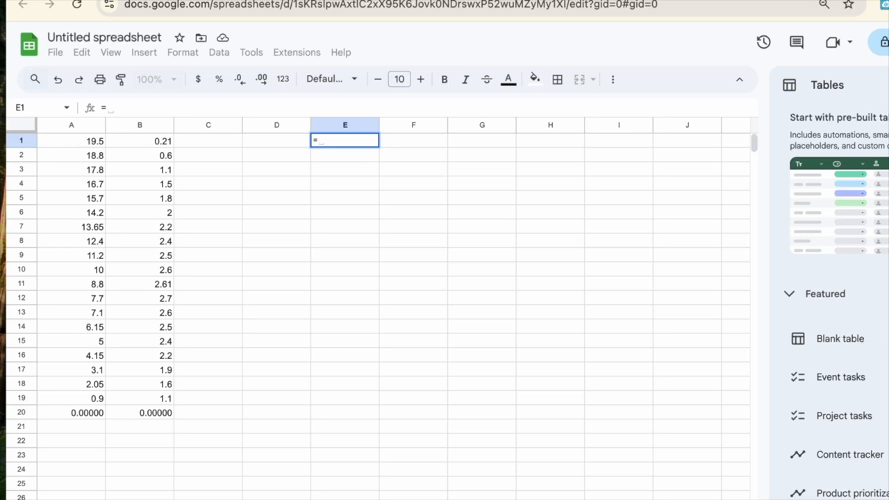
left_click(81, 141)
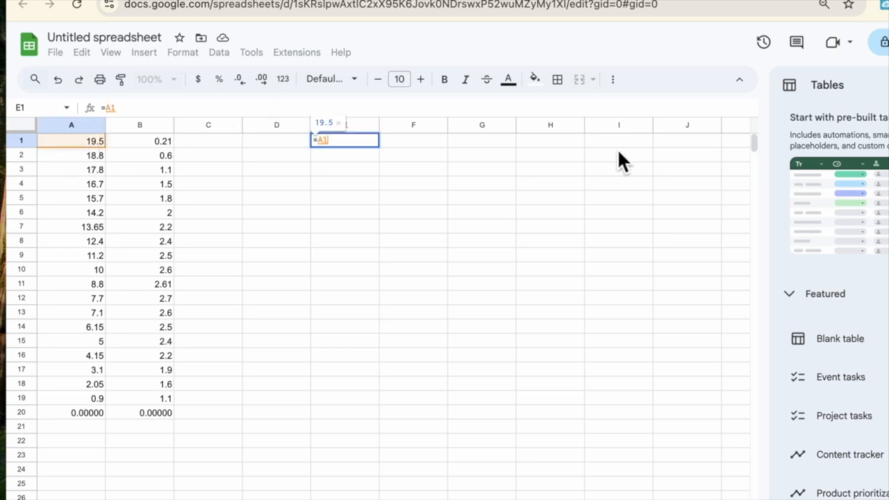
type("/2")
key("Return")
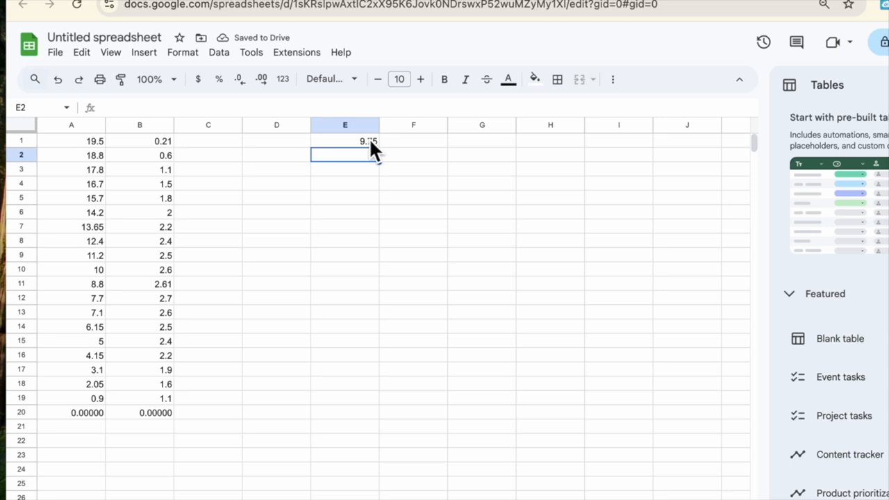
left_click(370, 142)
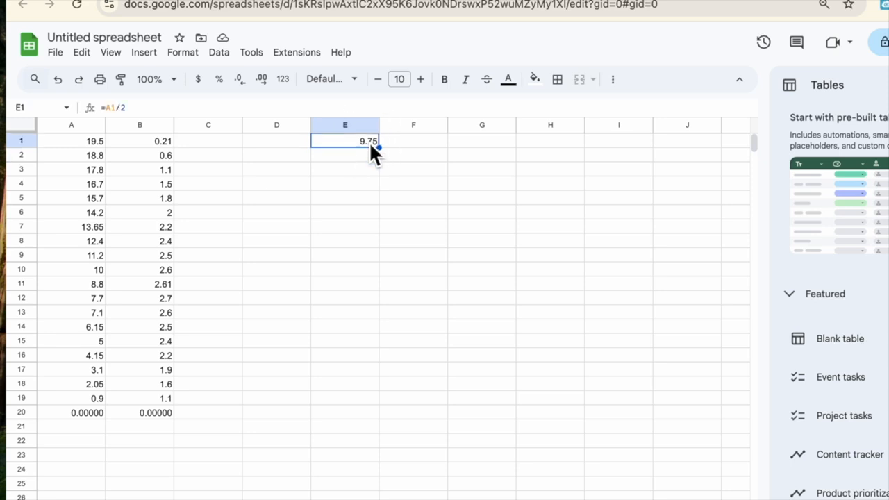
Extend the formula in cell E1 to =A1/2/10 to normalize the x-value.
left_click(78, 414)
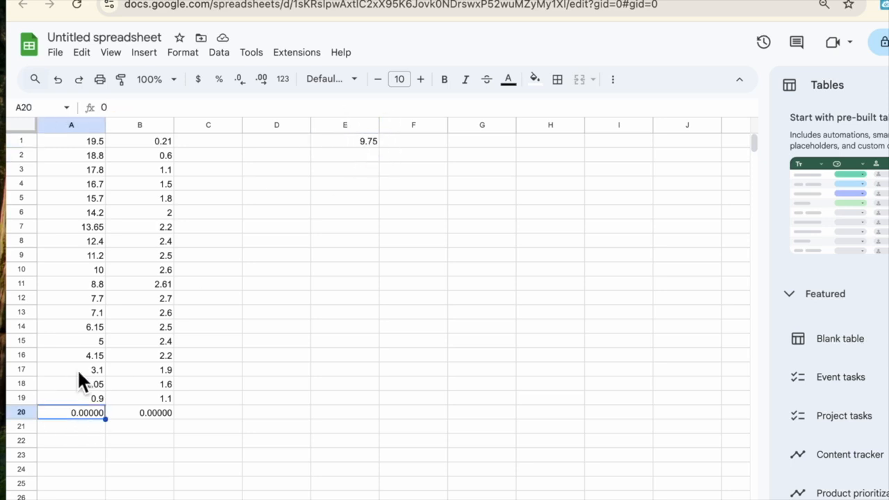
left_click(362, 142)
double_click(361, 141)
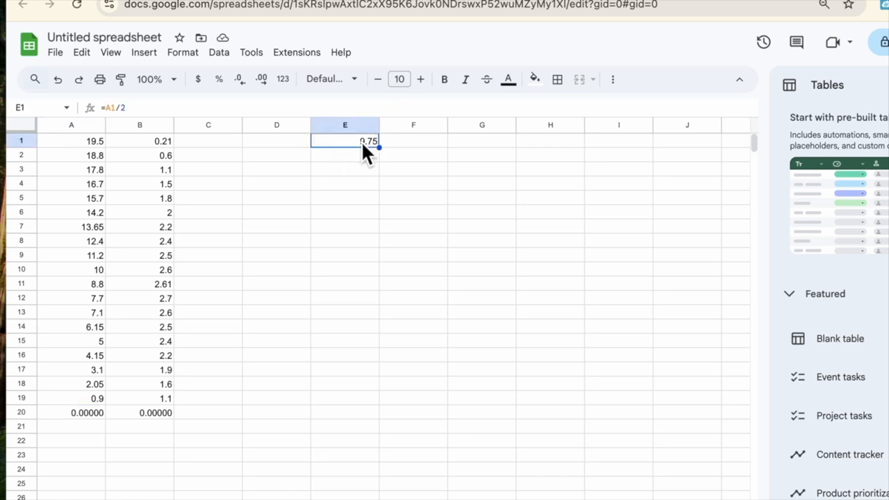
type("/10")
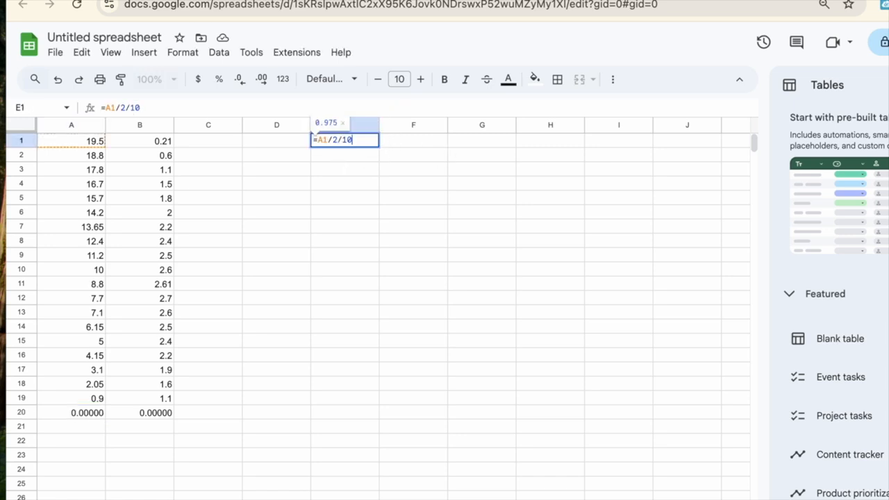
key("Return")
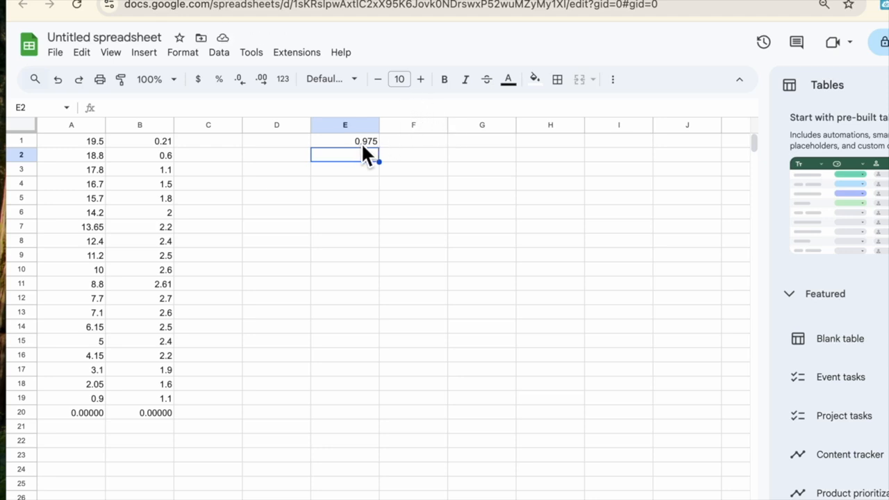
Fill the normalizing formula from E1 across to column F and down through row 19.
left_click(366, 143)
left_click_drag(379, 148, 445, 157)
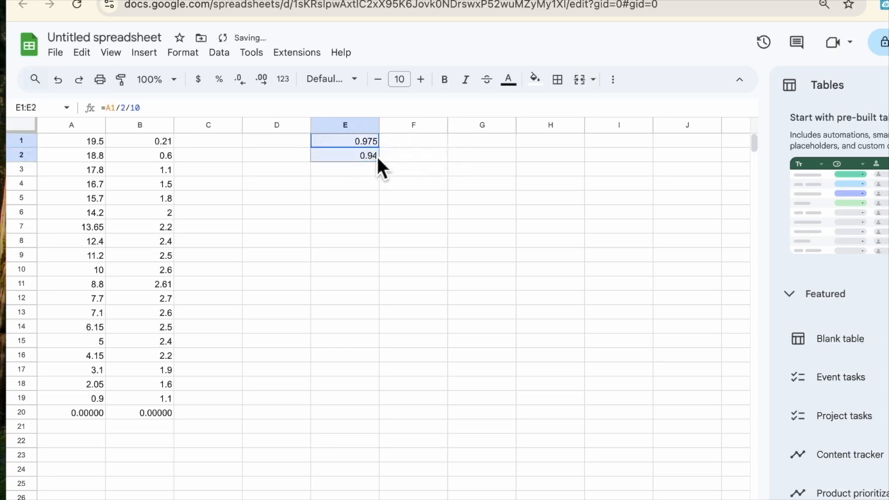
key("ctrl+z")
left_click_drag(380, 148, 432, 416)
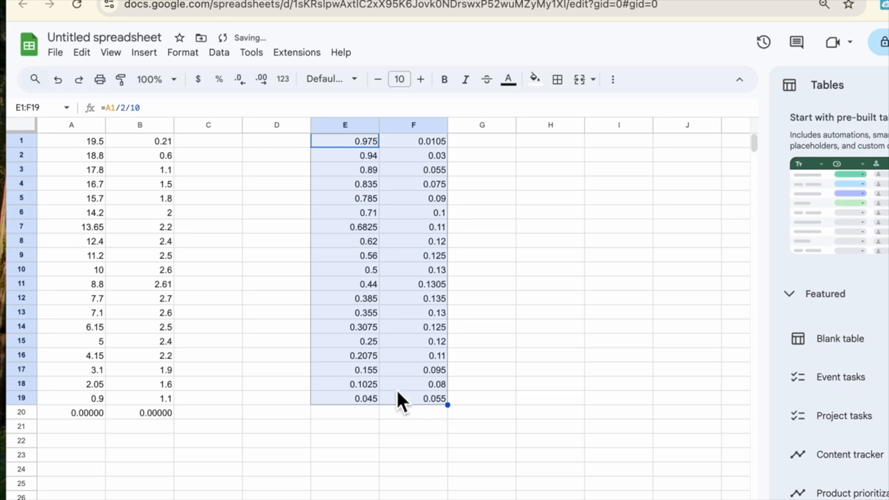
left_click(364, 416)
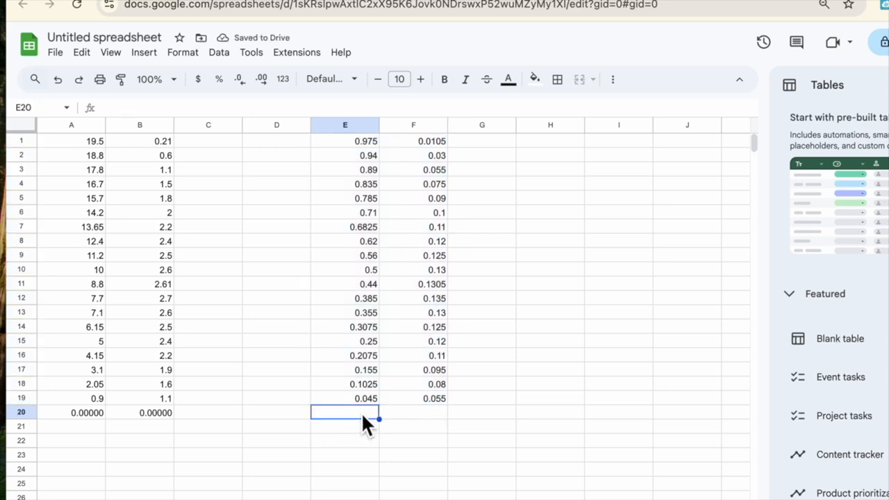
left_click(59, 414)
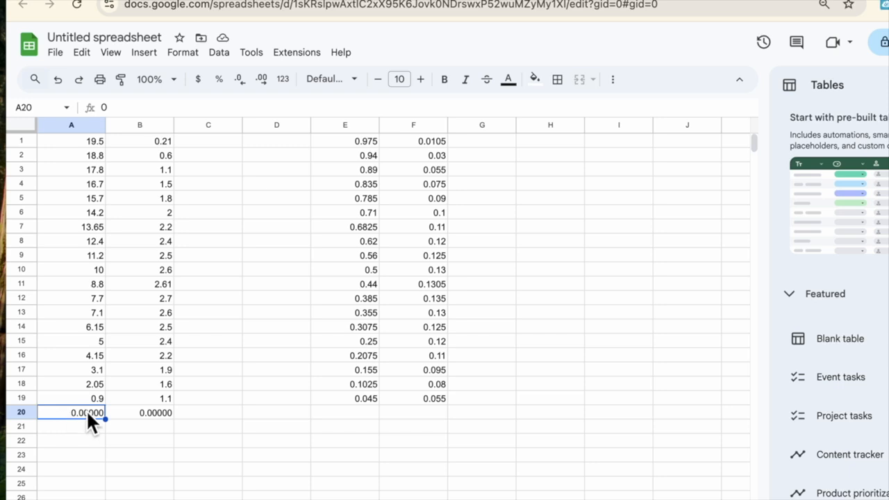
Insert one blank row above row 1.
left_click(353, 147)
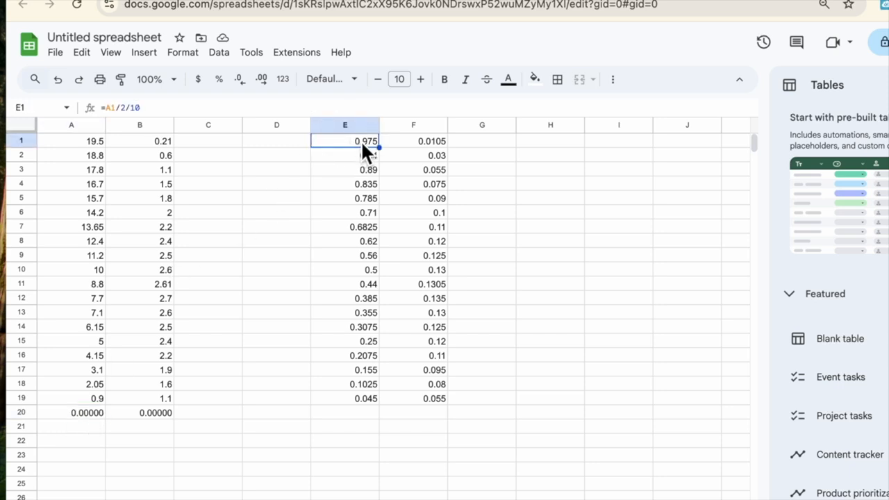
left_click(25, 143)
right_click(28, 147)
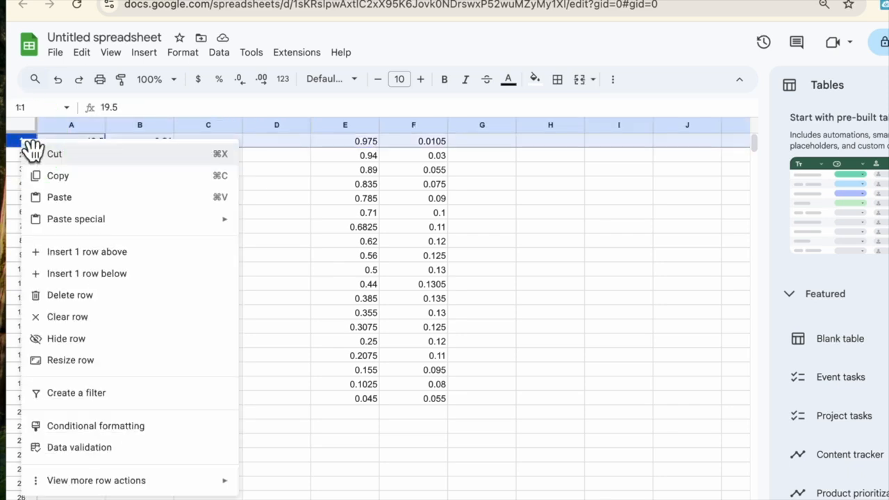
left_click(75, 261)
Enter 1.0 in cell E1 and 0.0 in cell F1 as the trailing-edge point.
left_click(348, 145)
type("1.0")
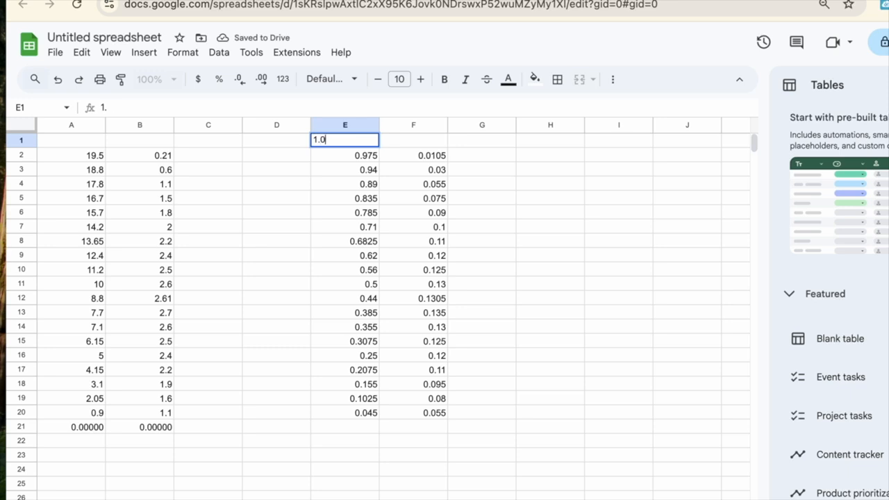
key("Tab")
type("0.0")
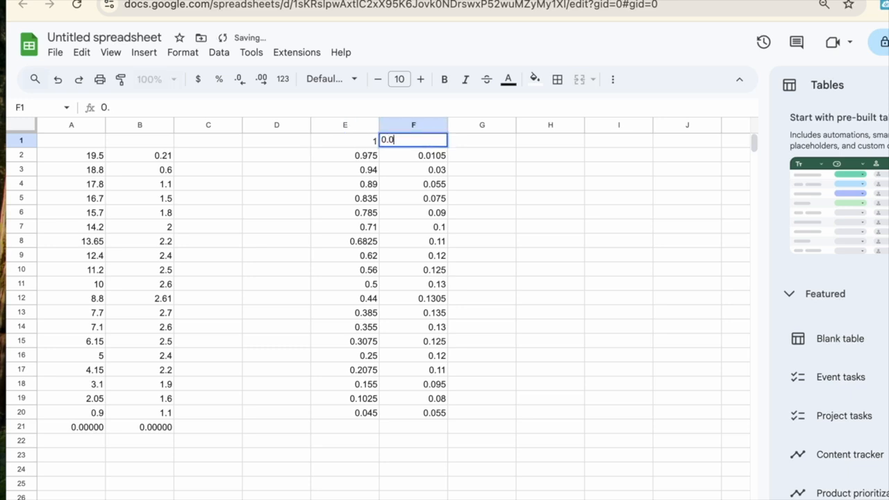
left_click(370, 140)
Format the normalized coordinates in E1:F20 to show five decimal places.
left_click_drag(364, 142, 436, 416)
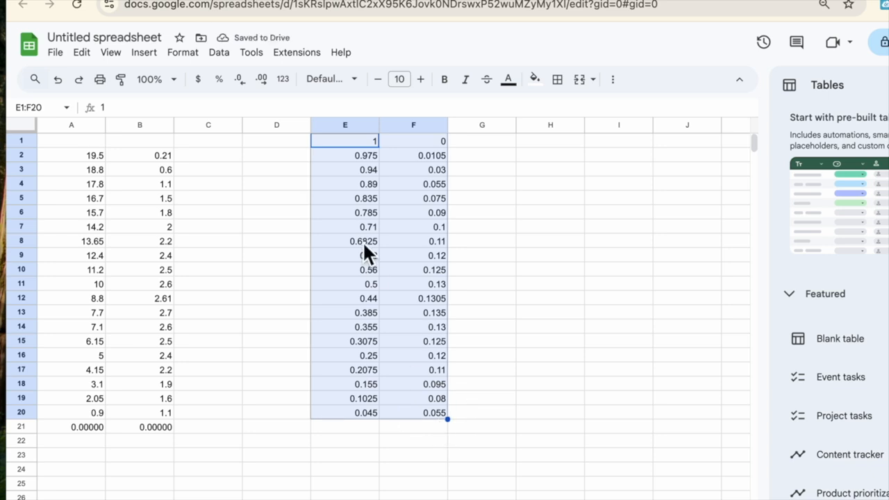
left_click(267, 84)
left_click(273, 87)
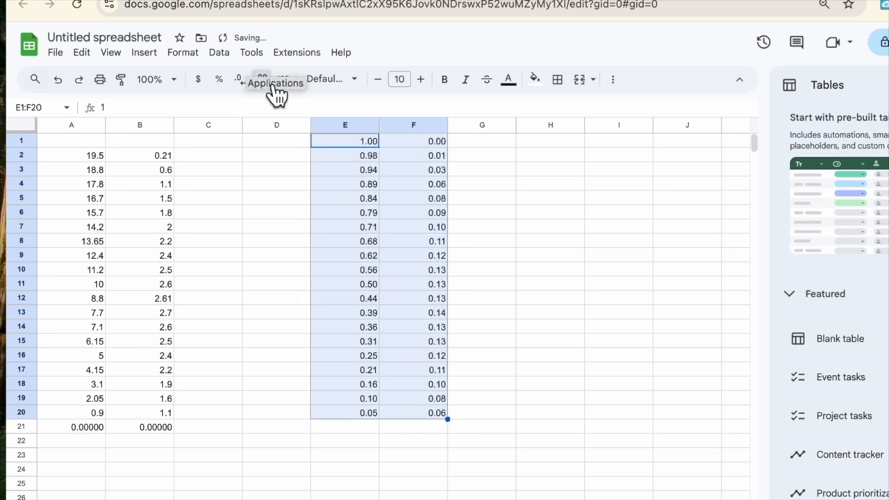
left_click(273, 87)
left_click(273, 86)
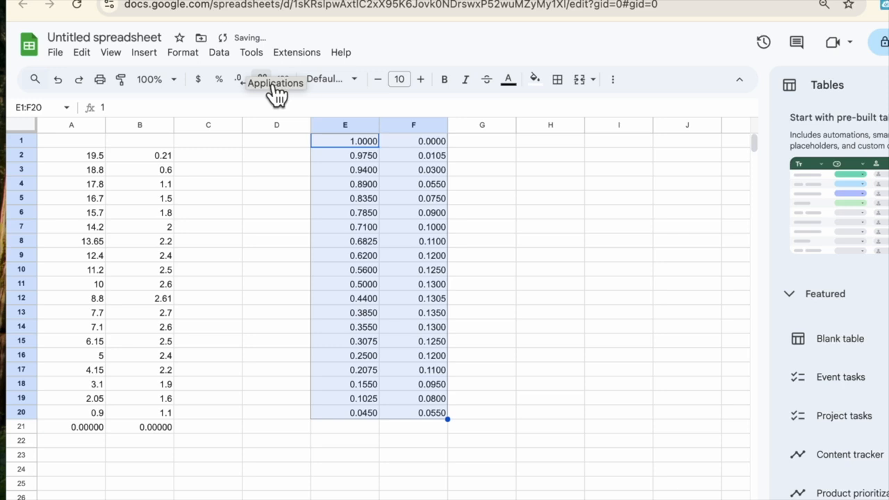
left_click(273, 87)
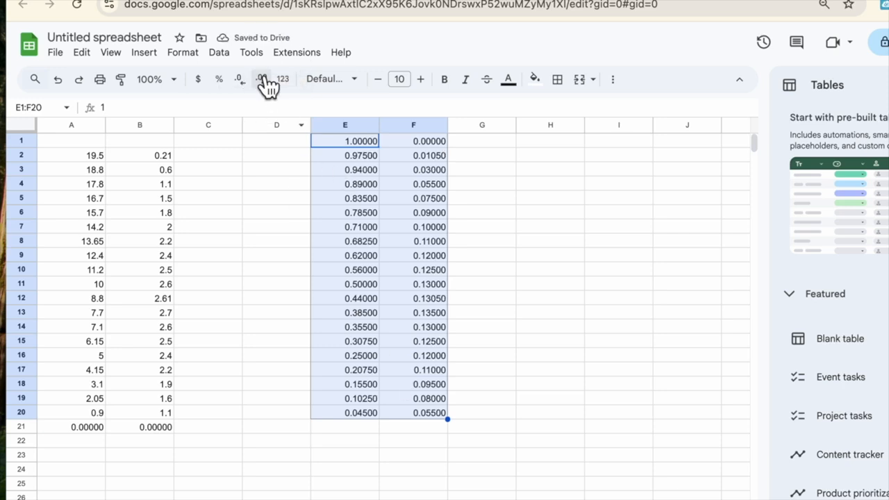
left_click(254, 89)
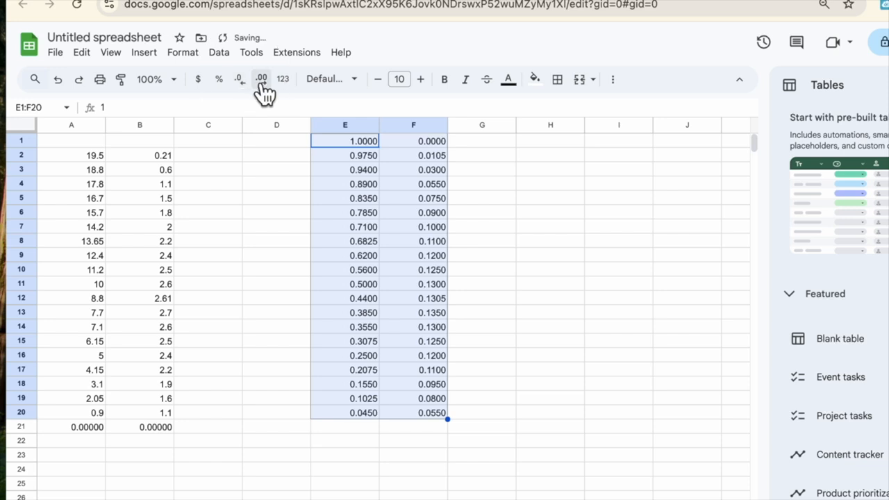
left_click(269, 91)
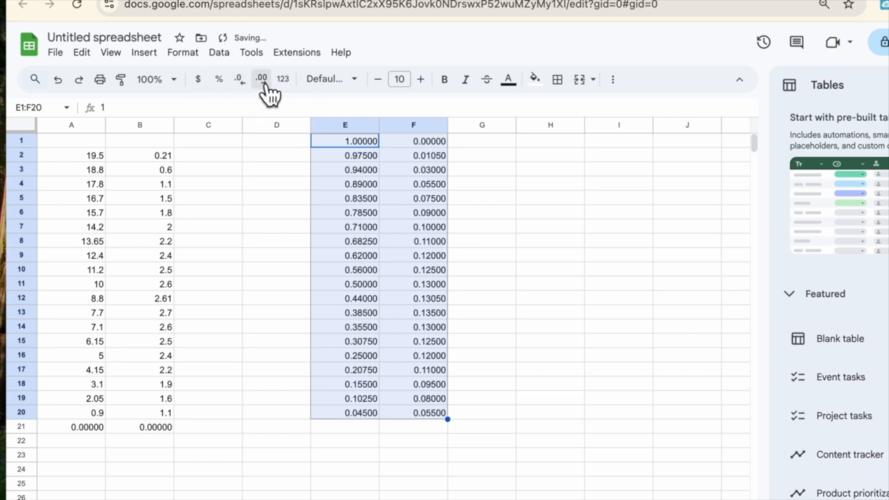
Copy the normalizing formulas from E20:F20 into E21:F21 for the leading-edge point.
left_click(362, 431)
left_click_drag(363, 413, 425, 421)
key("ctrl+c")
left_click(366, 427)
key("ctrl+v")
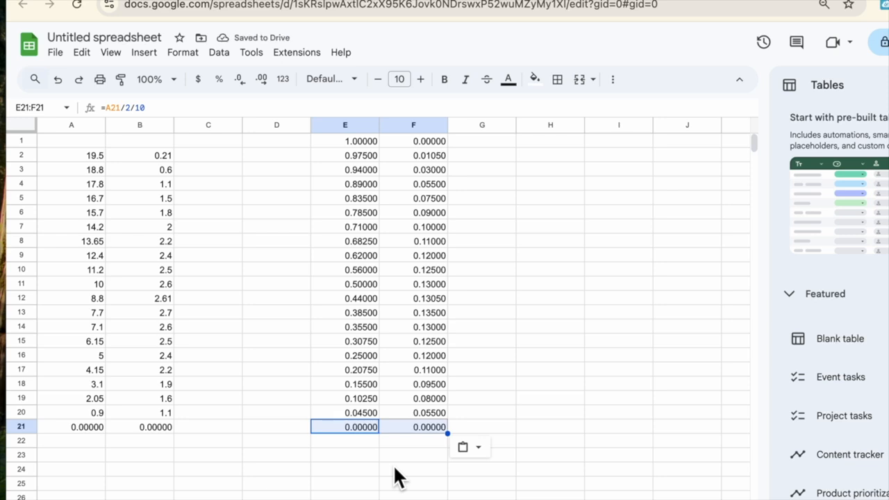
Copy the x values in A2:A20 and paste them below the zero row, starting at A22.
left_click(99, 442)
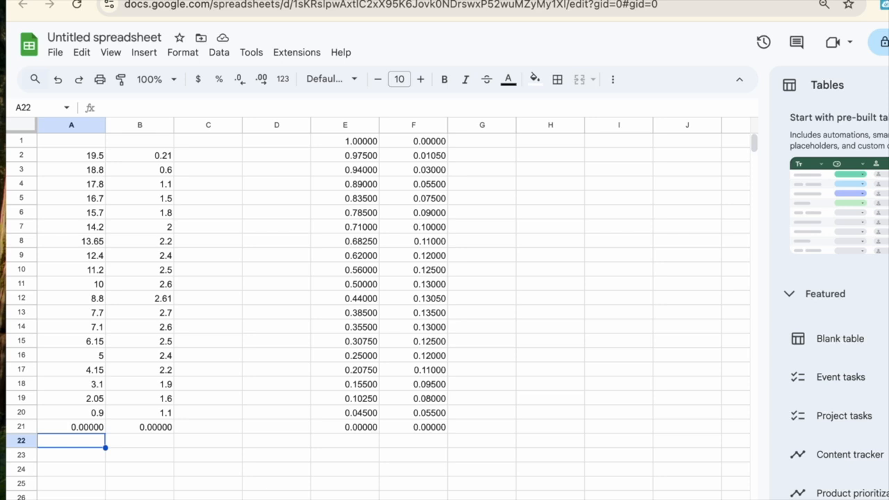
left_click_drag(73, 445, 80, 494)
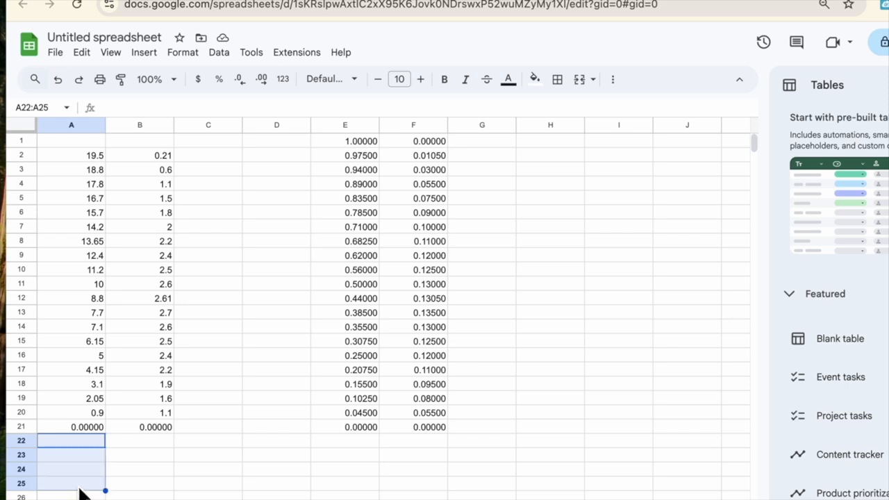
left_click_drag(91, 412, 79, 159)
key("super+c")
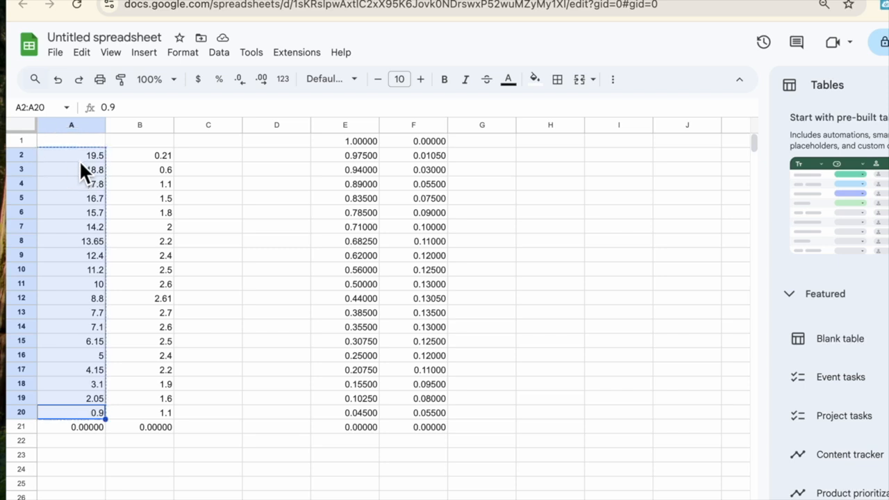
left_click(89, 429)
left_click(93, 446)
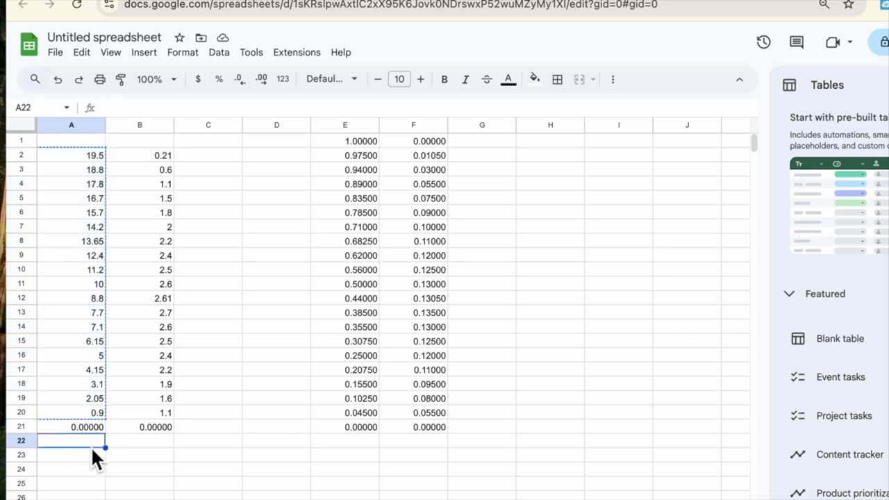
key("super+v")
scroll(90, 446, "down", 2)
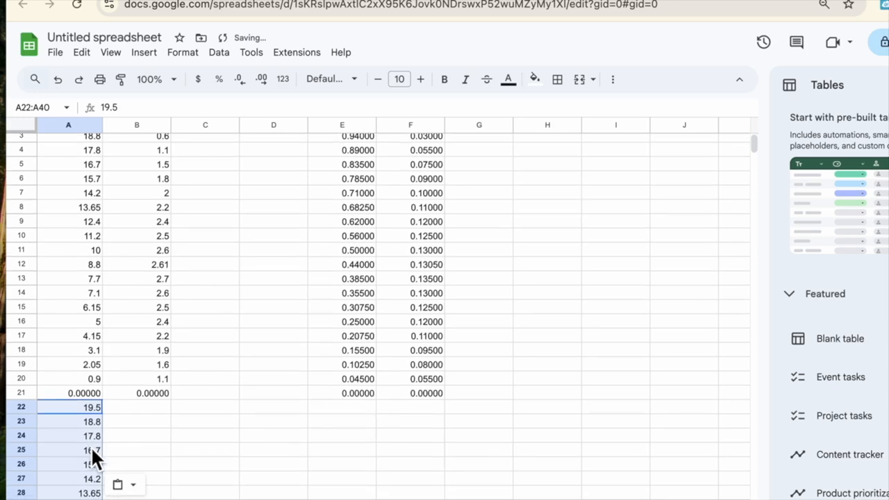
scroll(90, 448, "down", 3)
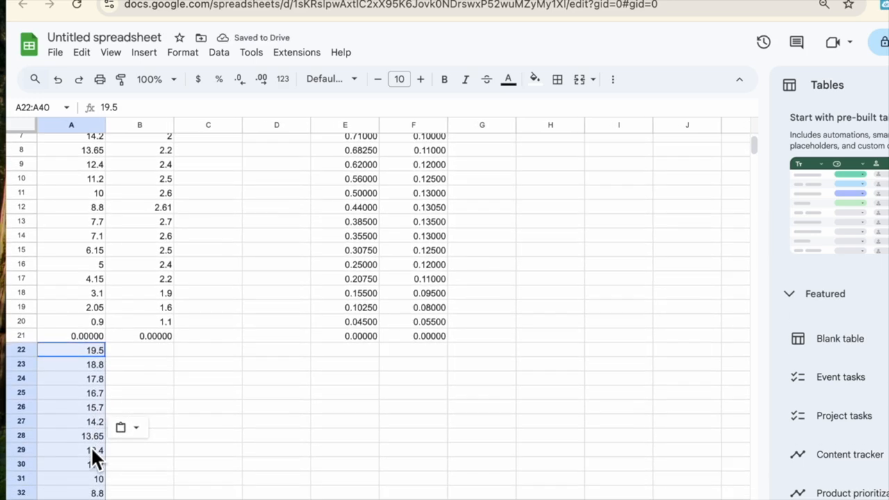
scroll(92, 455, "down", 1)
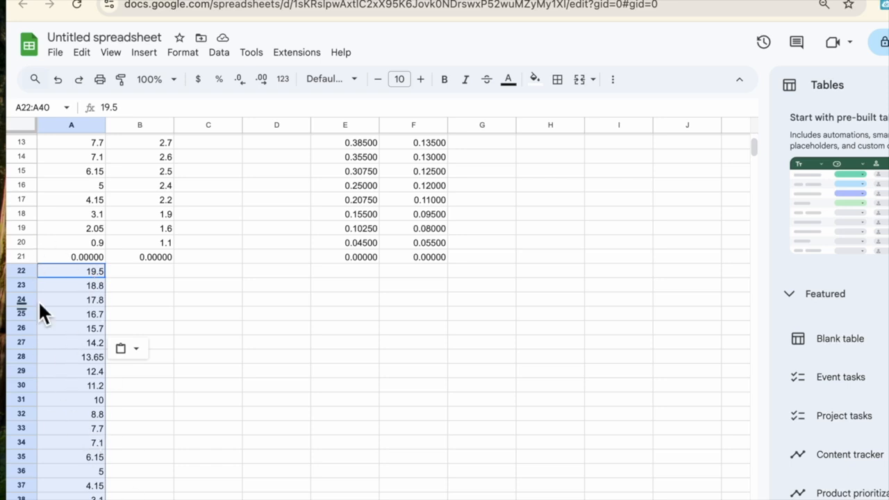
Sort the pasted x values in A22:A40 in ascending order.
left_click(221, 54)
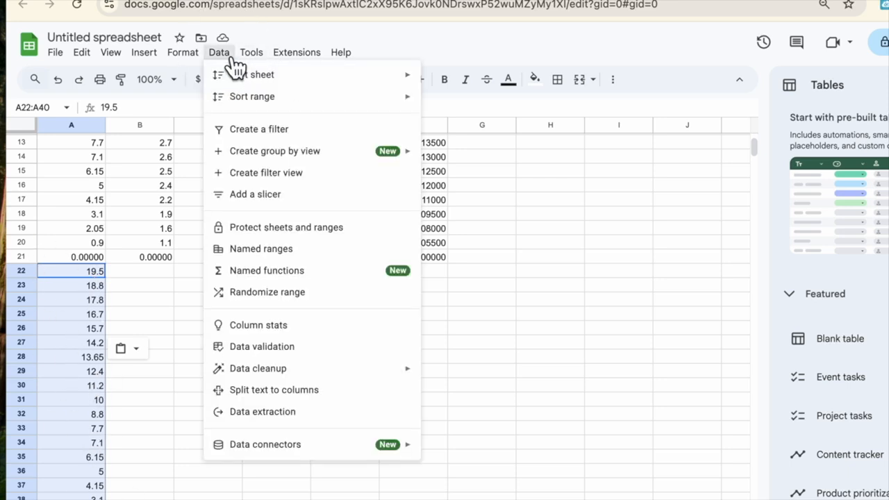
mouse_move(259, 101)
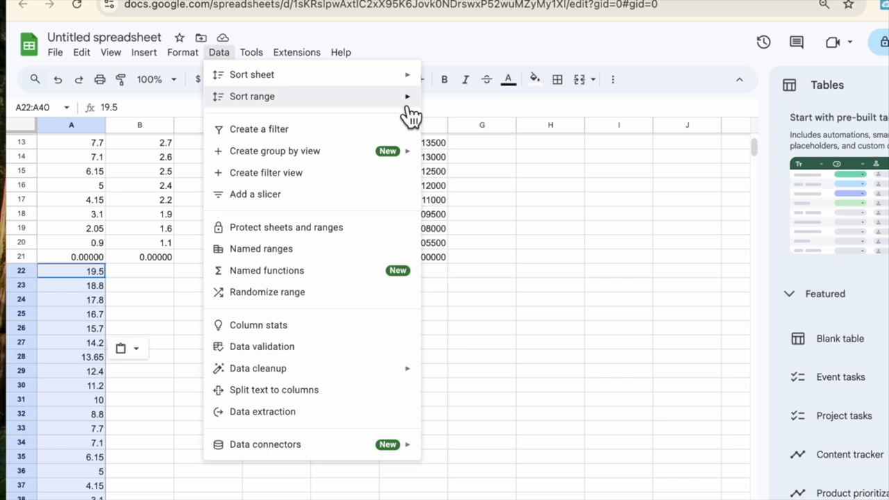
left_click(484, 107)
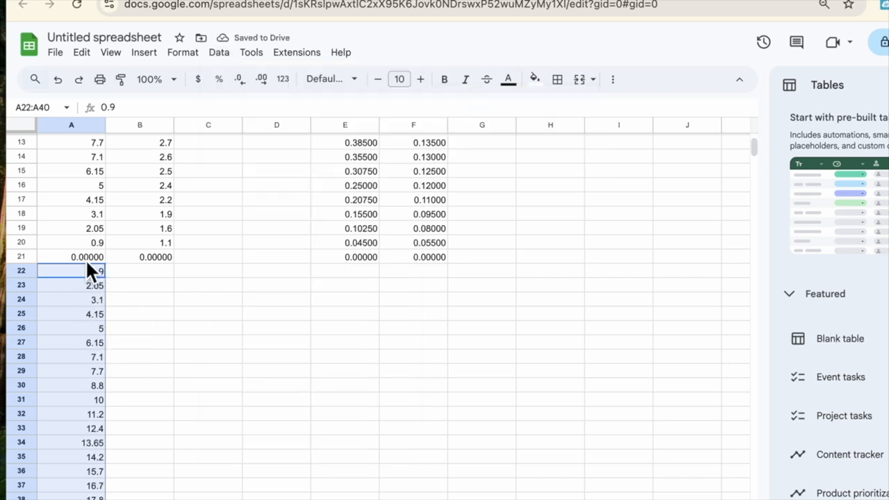
scroll(98, 392, "down", 2)
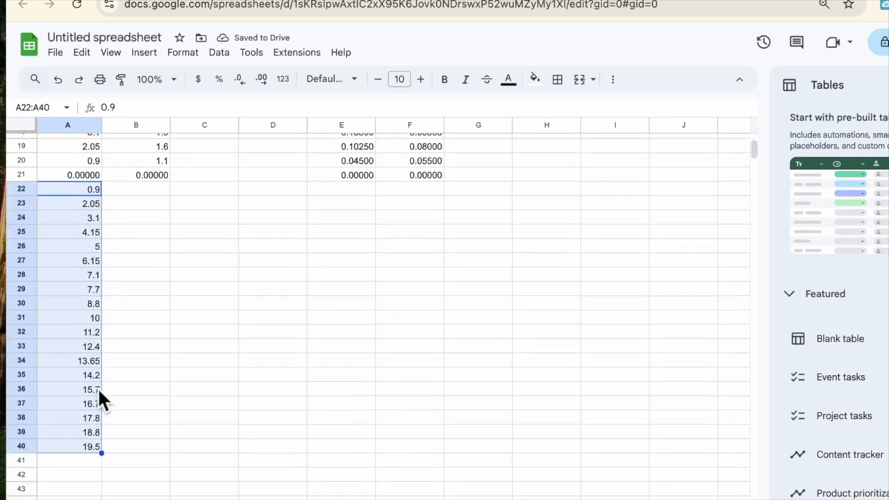
scroll(93, 460, "up", 2)
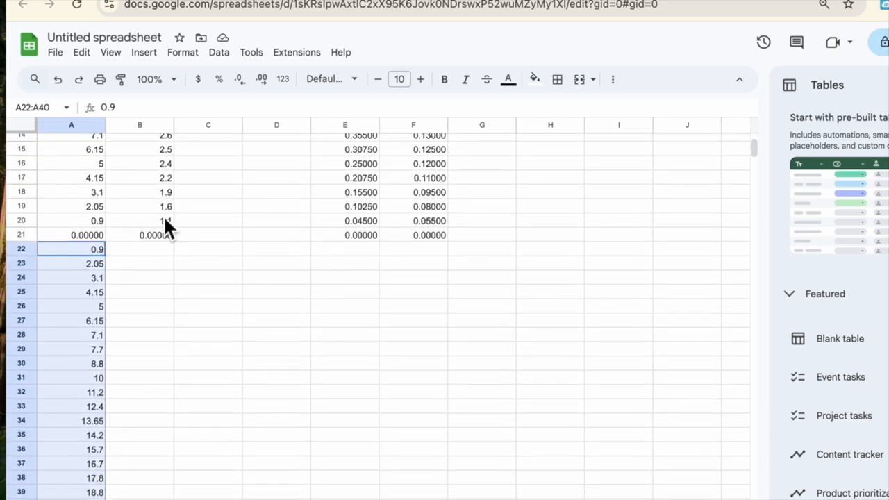
Enter the y values 0.7, 1.1, 1.4, 1.6, 1.7, 1.9 and 2 in cells B22 through B28.
left_click(160, 254)
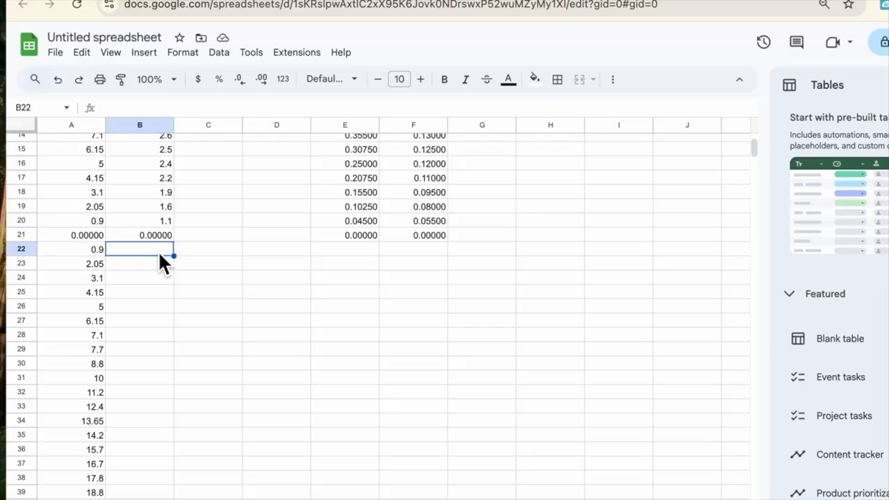
type("0.7")
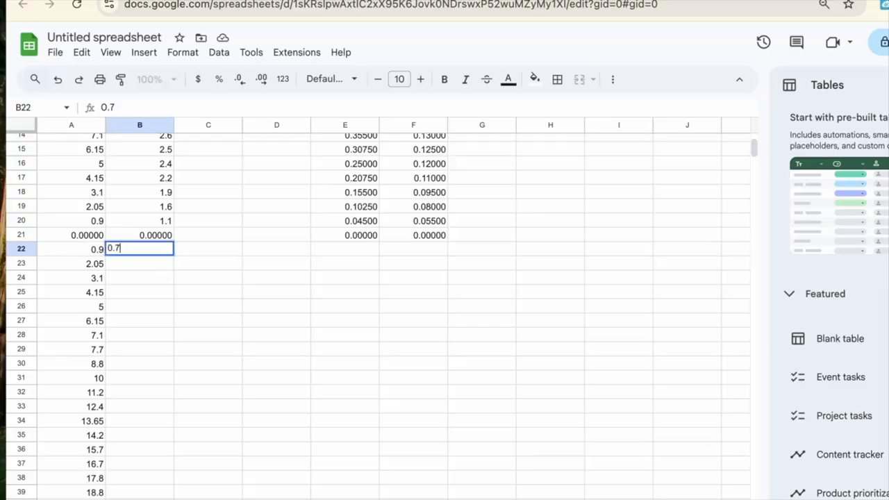
key("Return")
type("1.1")
key("Return")
type("1.4")
key("Return")
type("1.6")
key("Return")
type("1.7")
key("Return")
type("1.9")
key("Return")
type("2")
key("Return")
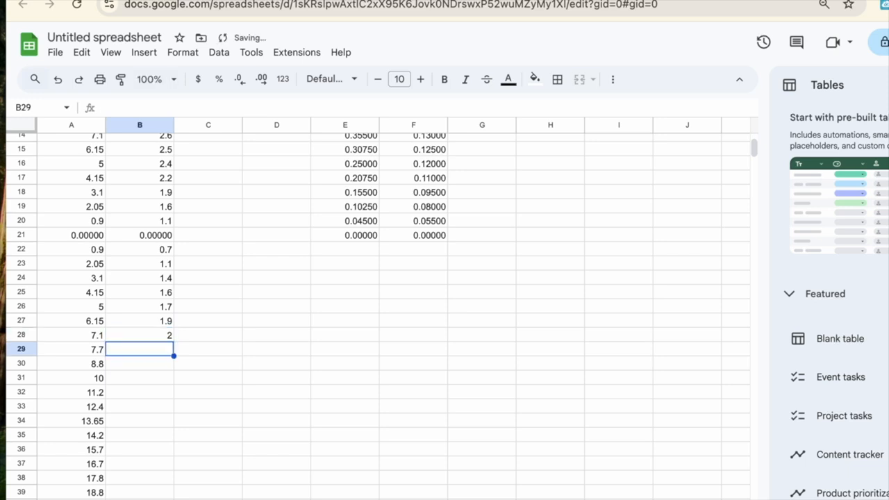
Enter the y values 2.05, 2, 1.95, 1.9 and 1.8 in cells B29 through B33.
type("2.05")
key("Return")
type("2")
key("Return")
type("1.95")
key("Return")
type("1.91.8")
type("1")
key("BackSpace")
key("BackSpace")
key("BackSpace")
key("BackSpace")
key("Return")
type("1.8")
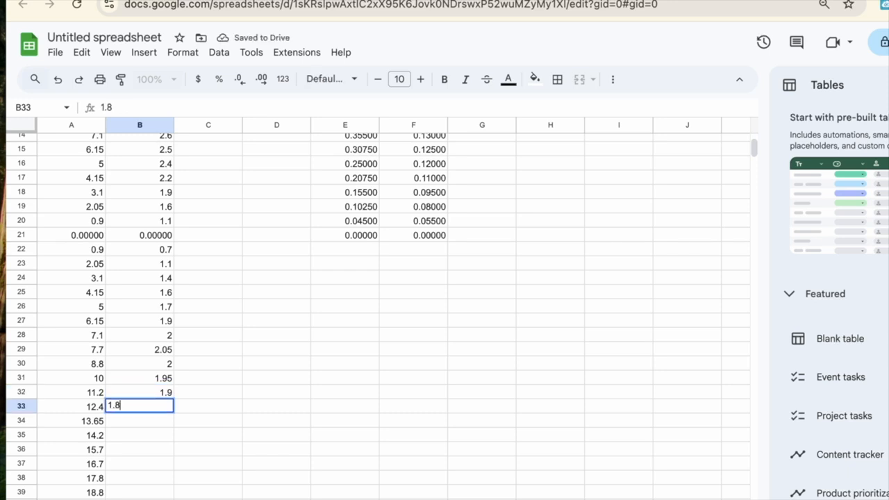
key("Return")
Enter the y values 1.5, 1.4, 1.2, 1, 0.7, 0.35 and 0.2 in cells B34 through B40.
type("1.5")
key("Return")
type("1.4")
key("Return")
type("1.2")
key("Return")
type("1")
key("Return")
type("0.7")
key("Return")
type(".3")
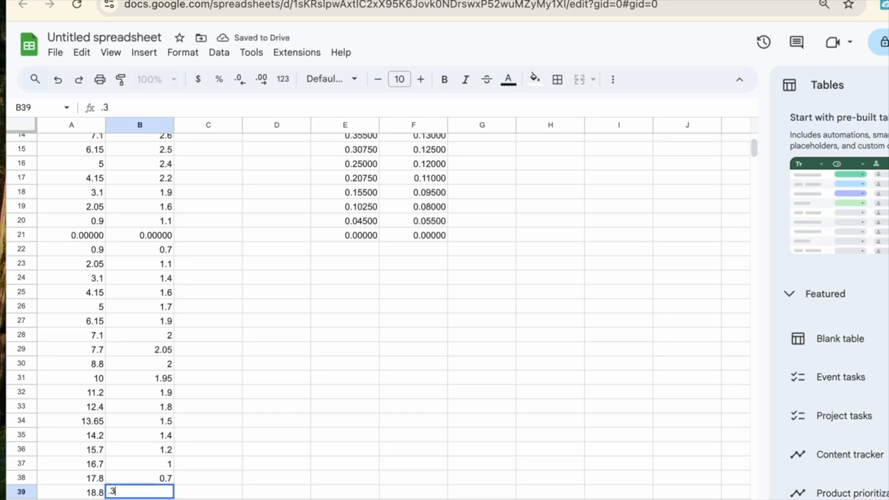
key("Return")
key("Up")
type("0.35")
key("Return")
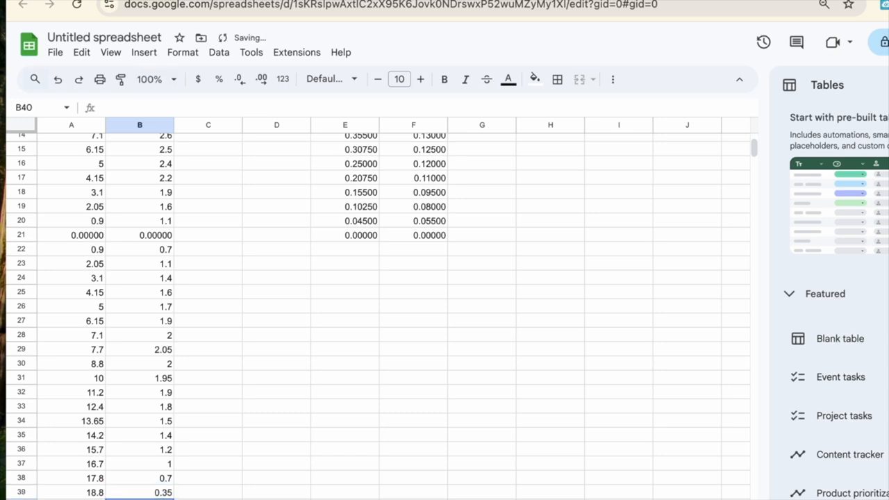
key("Return")
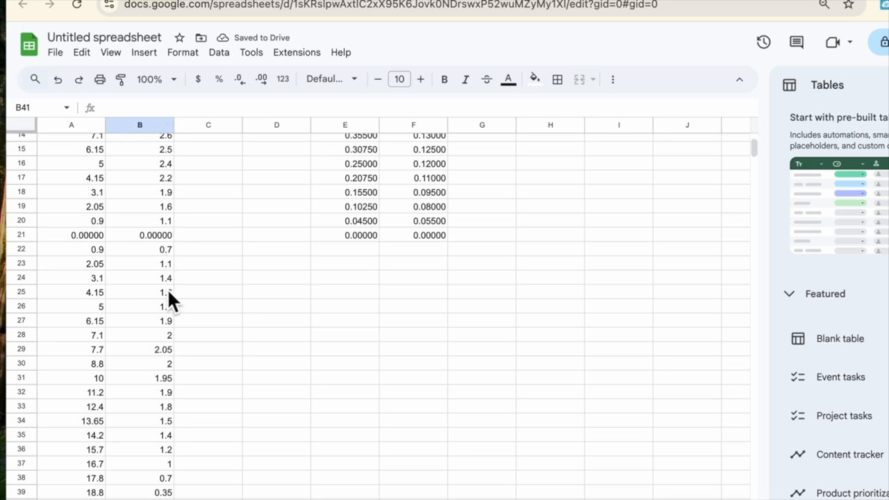
Enter the normalizing formula =A22/2/10 in cell E22.
left_click(341, 254)
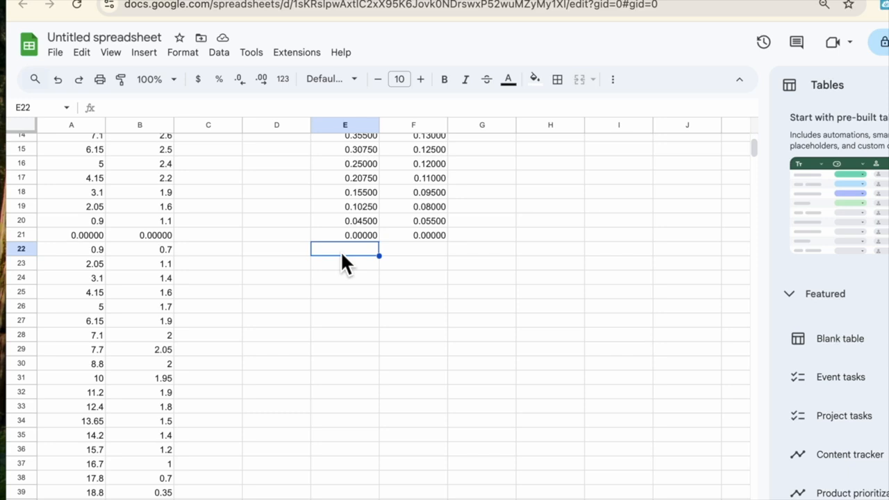
left_click(371, 223)
left_click(421, 220, "shift")
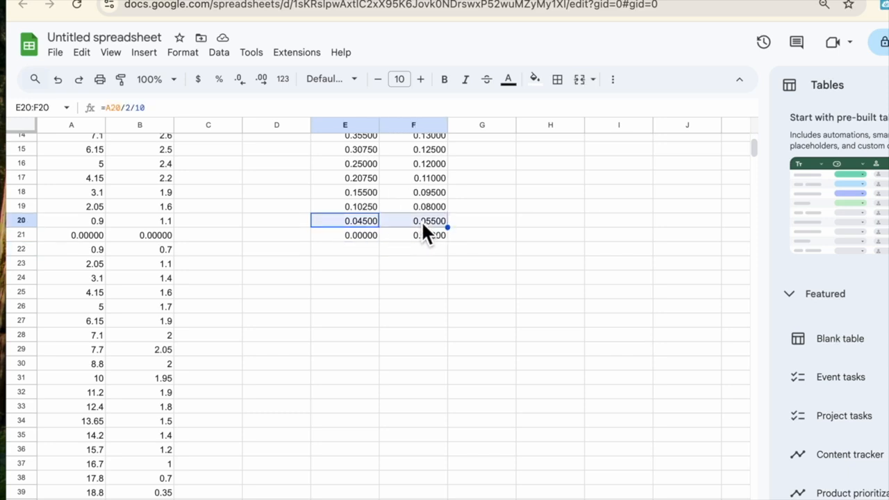
left_click(351, 253)
type("=")
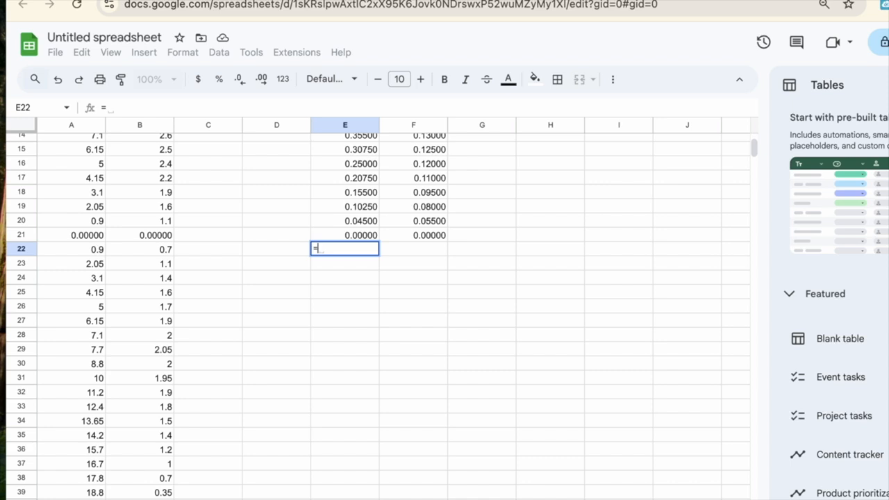
left_click(88, 254)
type("/2/10")
key("Return")
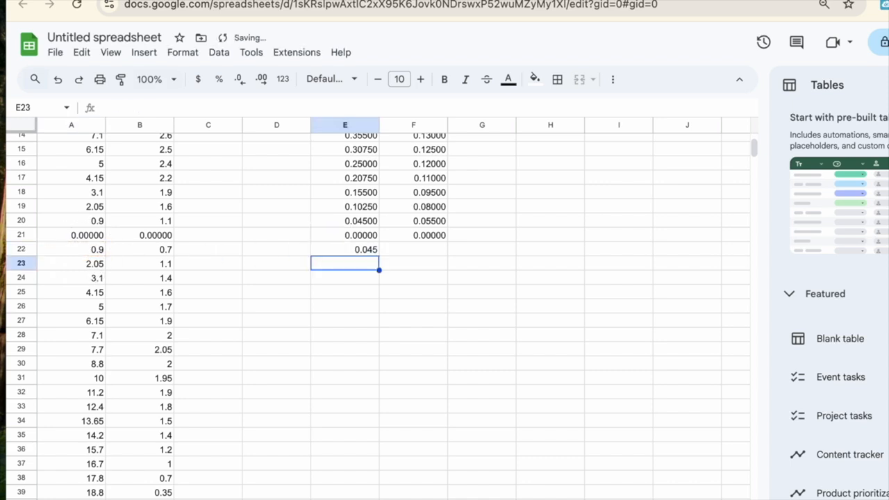
Fill the formula from E22 across to column F and down through row 40.
left_click(354, 255)
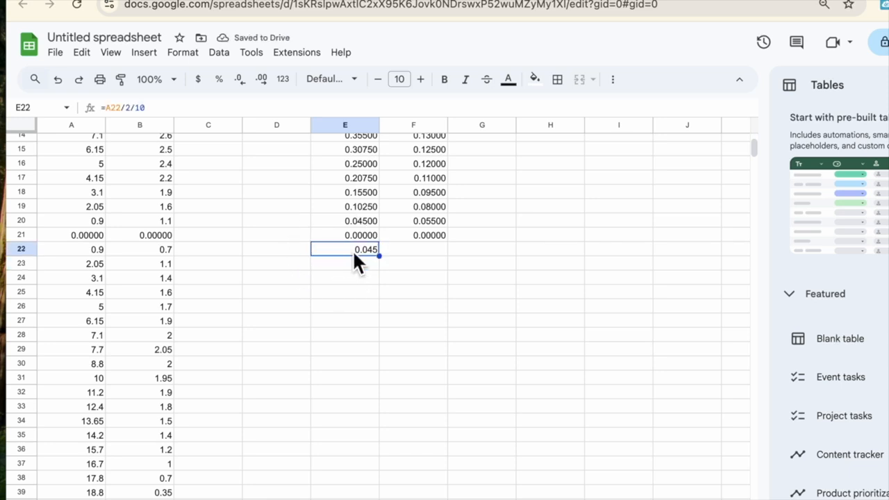
left_click_drag(378, 255, 446, 258)
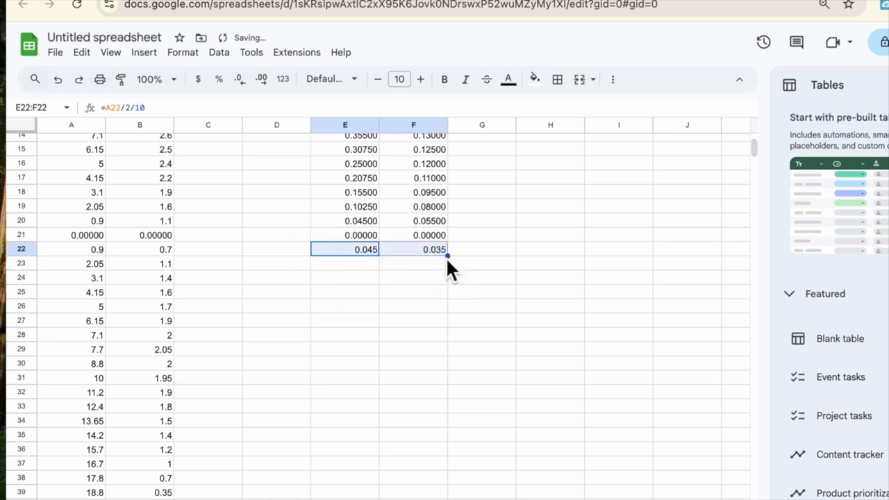
left_click_drag(452, 261, 440, 499)
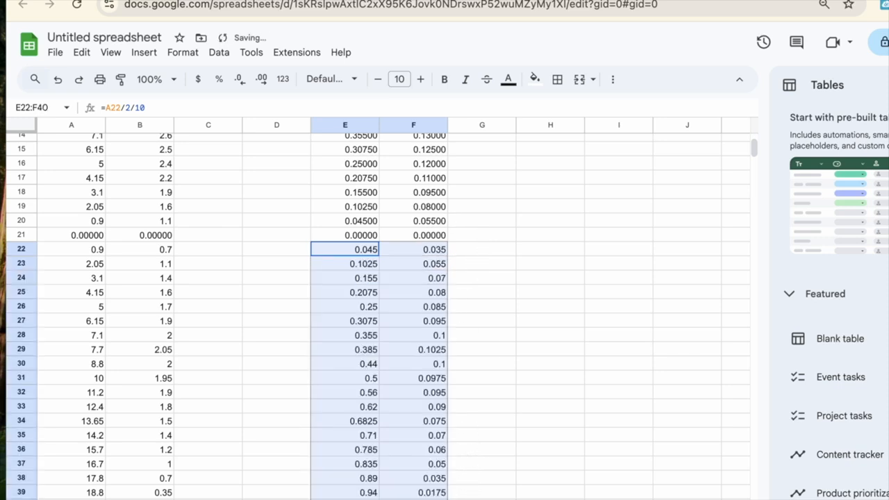
Enter 1 in cell E41 and 0.0 in cell F41 as the closing trailing-edge point.
scroll(389, 487, "down", 1)
left_click(367, 492)
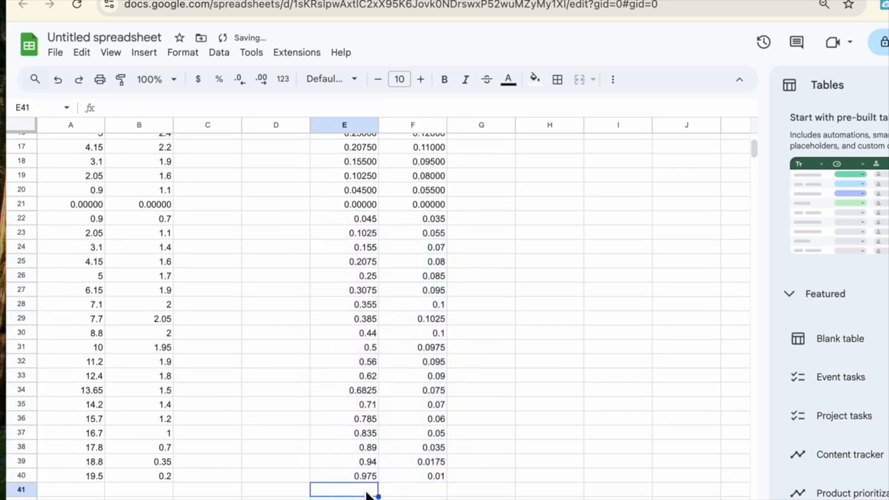
type("1")
key("Tab")
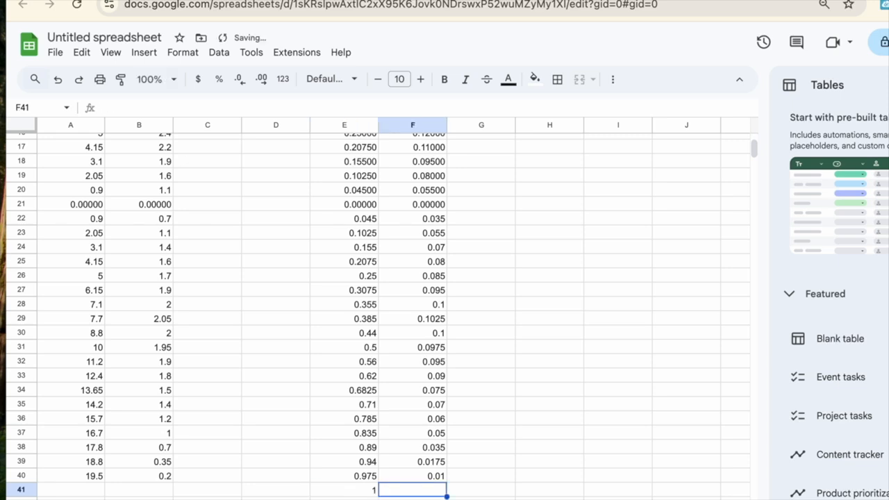
type("0")
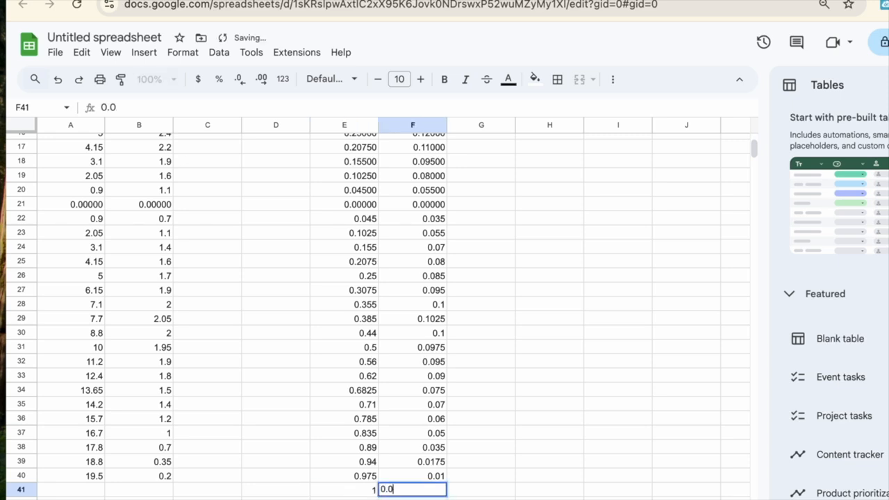
left_click(368, 489)
Format the normalized coordinates in E22:F41 to show five decimal places.
left_click(352, 215)
left_click_drag(352, 216, 431, 486)
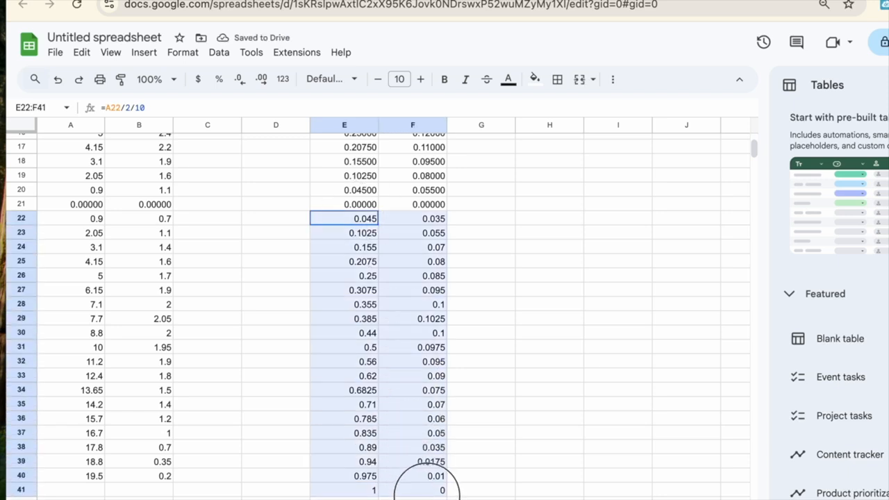
left_click(271, 89)
left_click(273, 93)
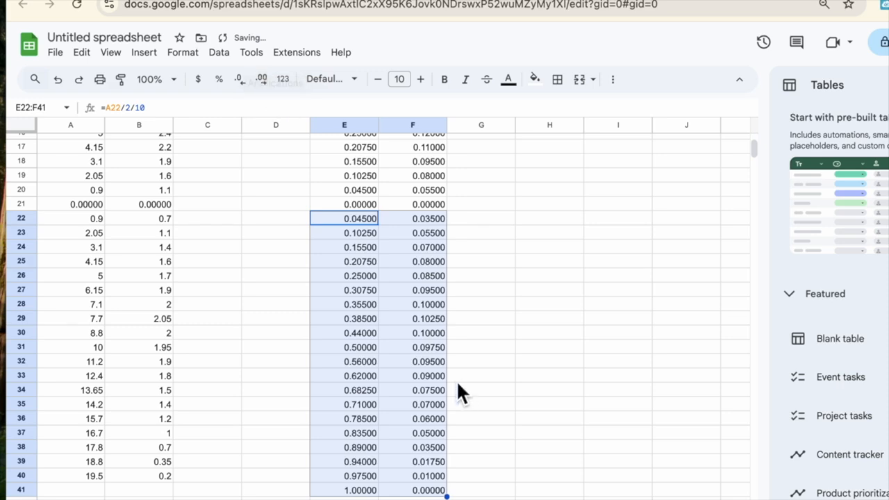
Copy the complete set of normalized coordinates in E1:F41.
scroll(458, 383, "up", 5)
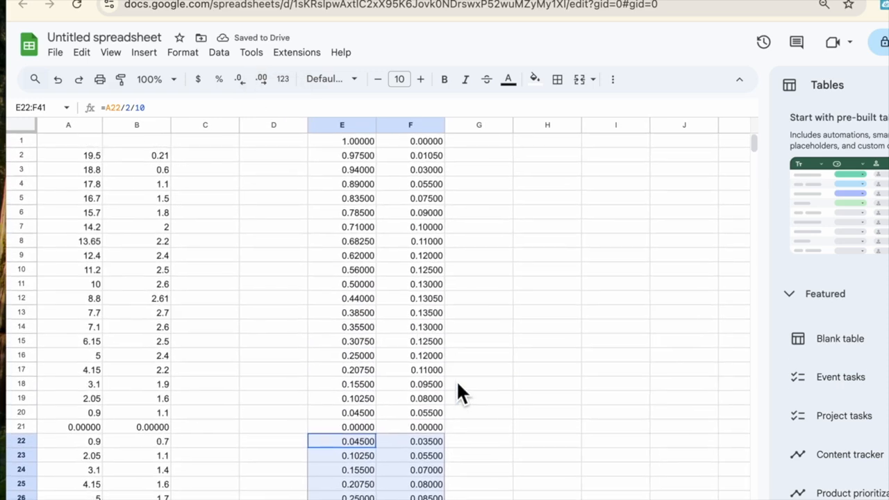
left_click_drag(353, 139, 426, 437)
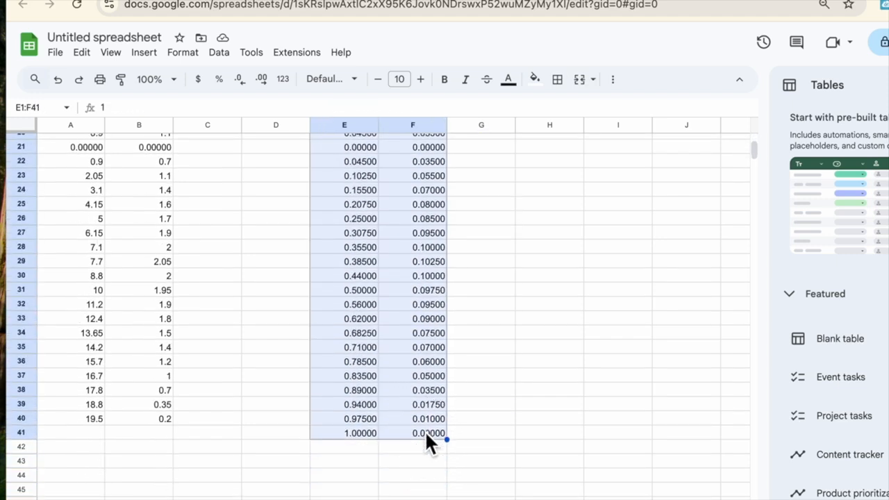
key("ctrl+c")
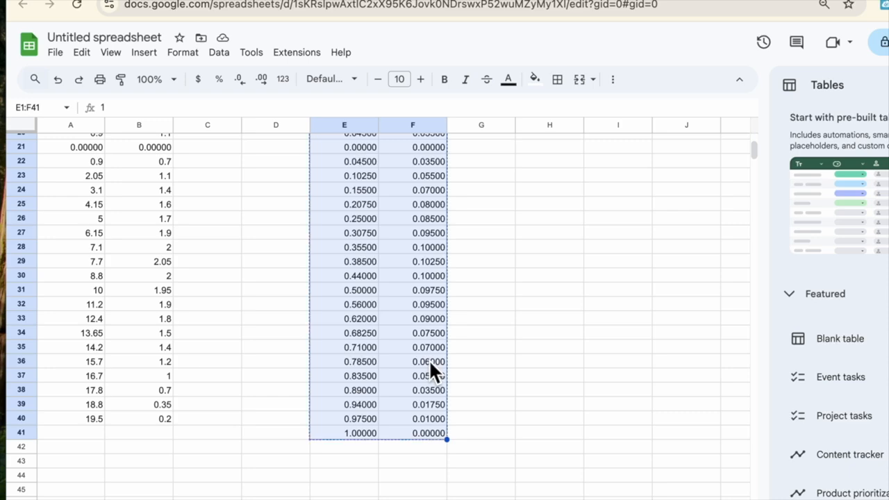
Switch to TextEdit and create a new document in plain-text format.
key("super+Tab")
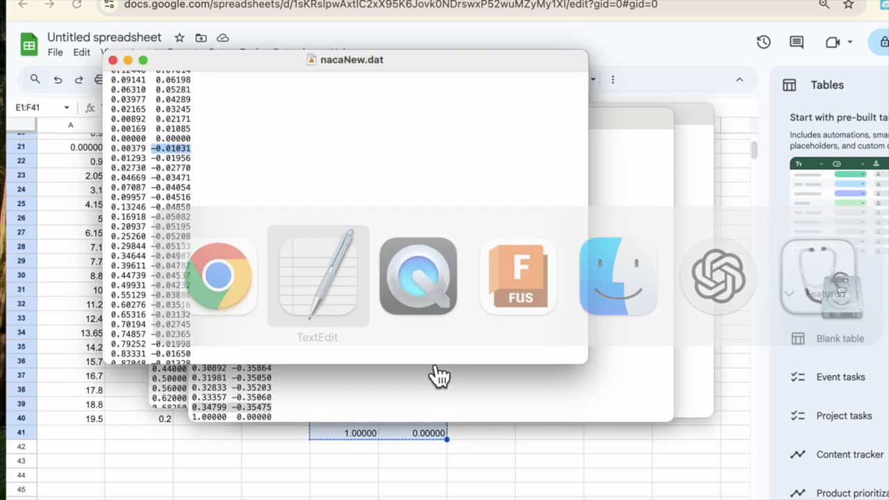
key("super+space")
type("text")
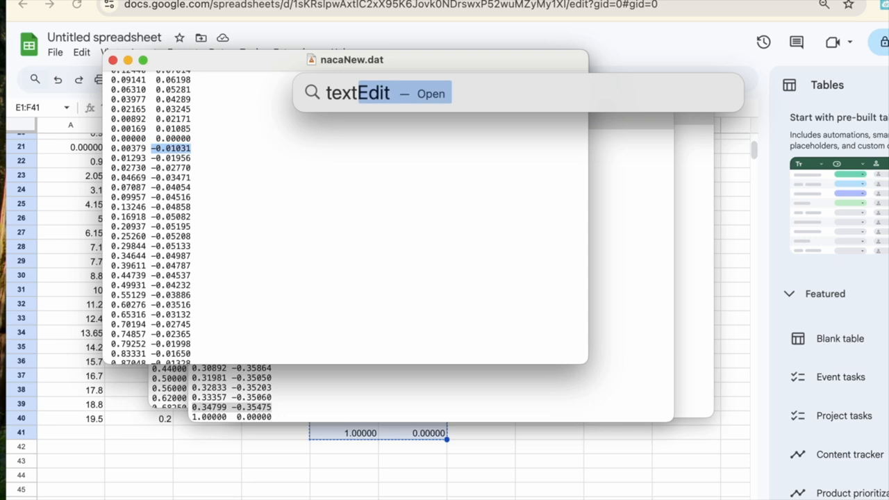
key("Return")
left_click(77, 0)
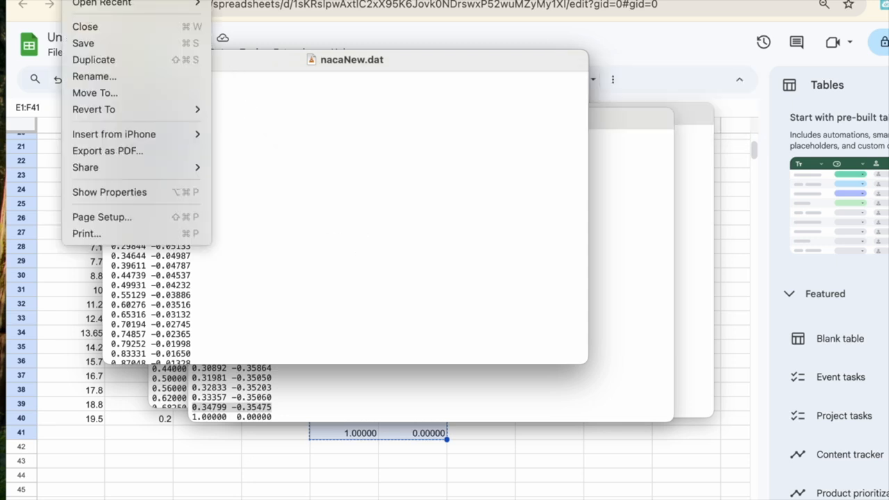
key("super+n")
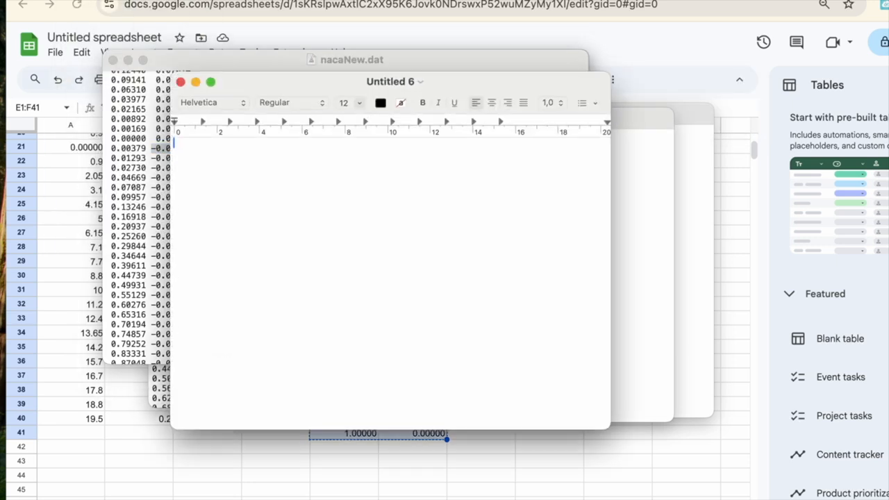
left_click(182, 0)
mouse_move(146, 0)
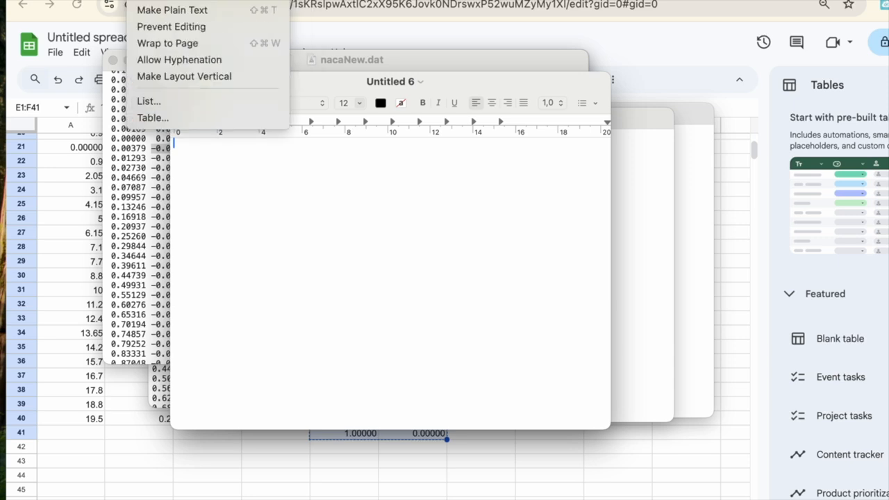
left_click(179, 15)
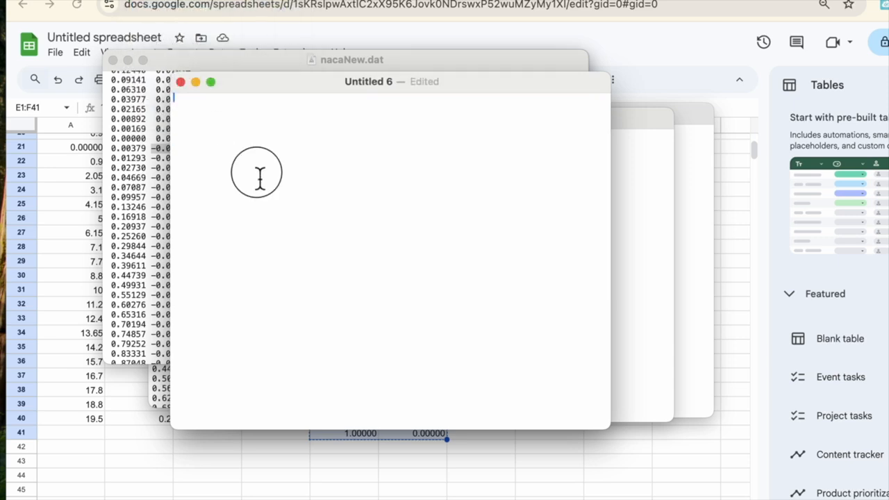
Paste the copied normalized coordinates and add a title line above them reading "Drawn Foil" plus the author's name.
key("super+v")
scroll(259, 178, "up", 10)
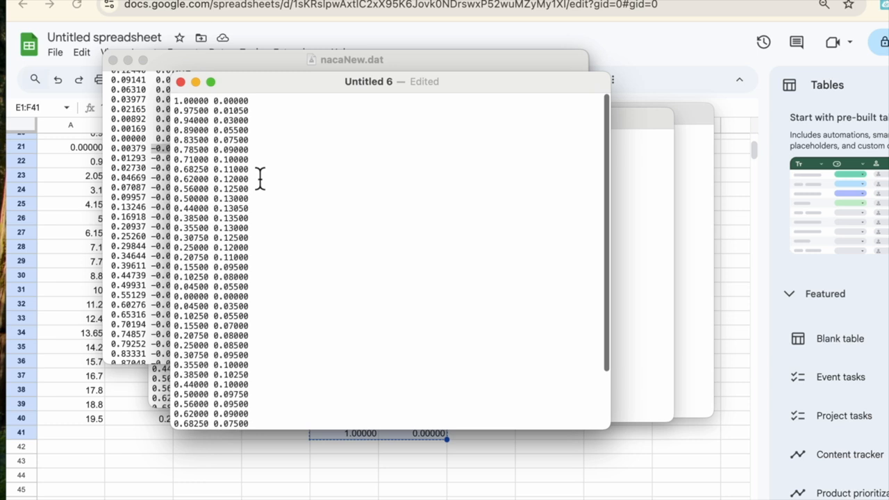
left_click(177, 104)
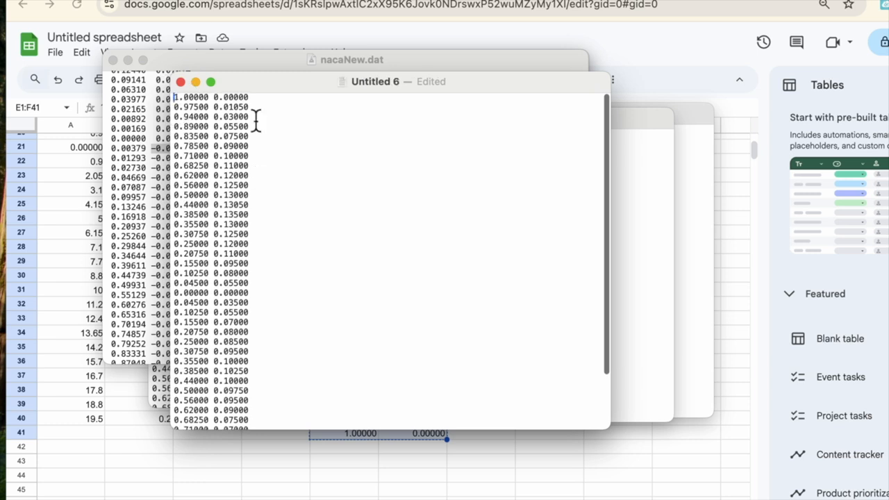
key("Return")
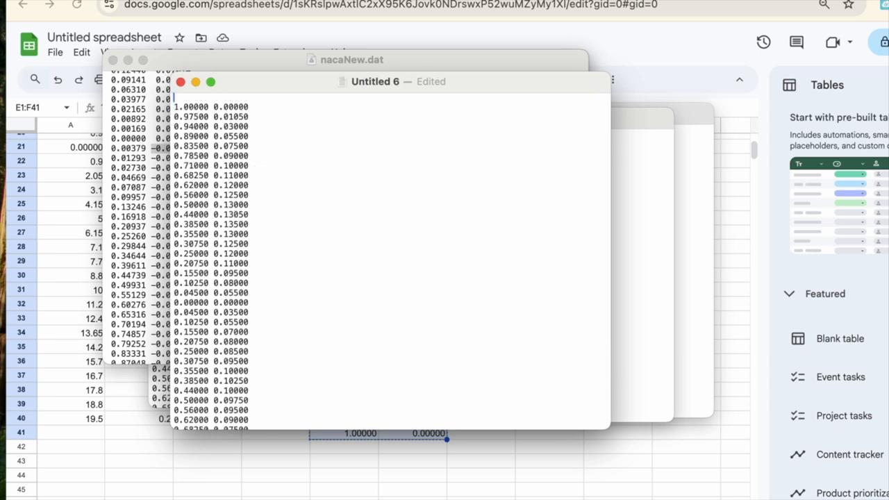
type("Drawn Foil Mr. Lluco.")
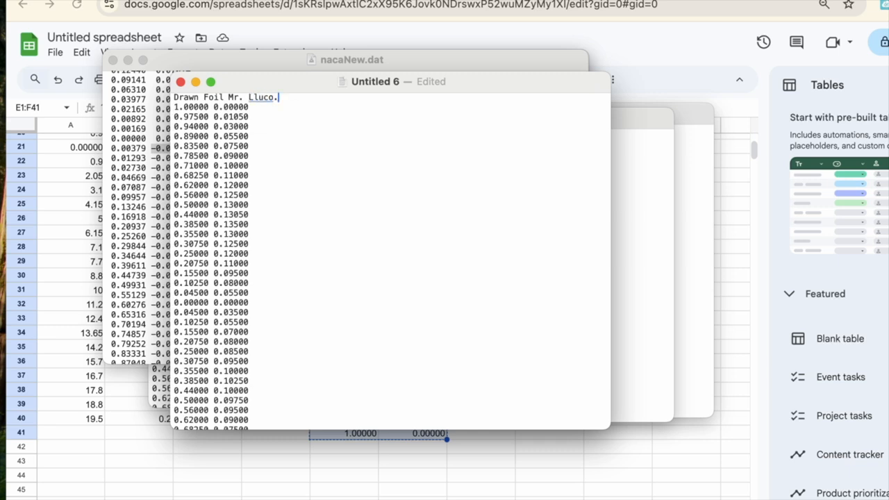
Examine the pasted coordinate list from the title line through the final trailing-edge row.
scroll(200, 118, "down", 5)
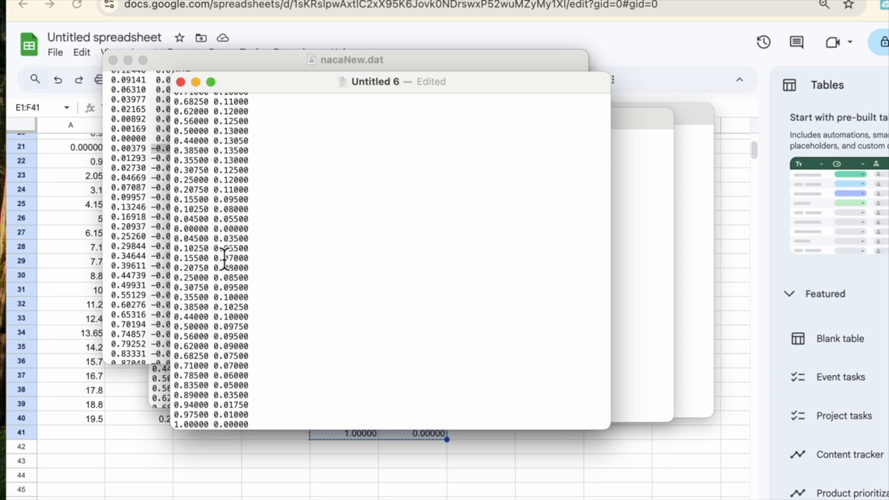
scroll(221, 257, "up", 2)
scroll(221, 256, "up", 2)
scroll(221, 253, "down", 2)
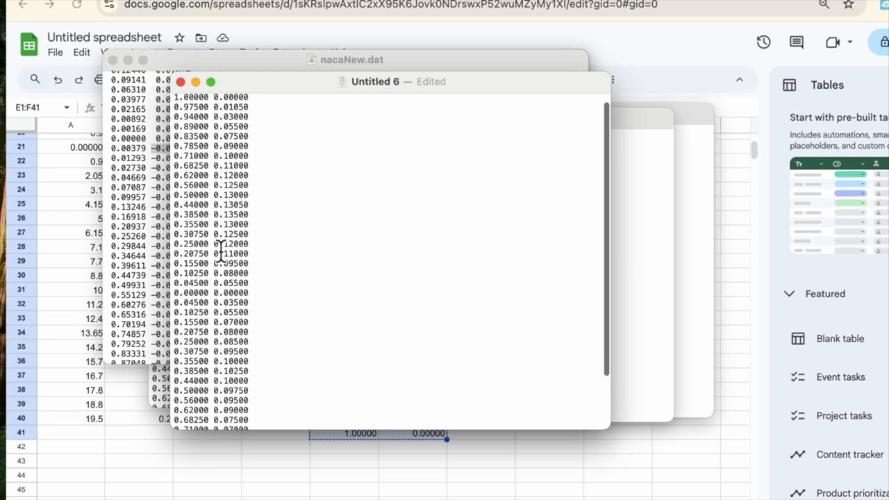
scroll(229, 351, "down", 2)
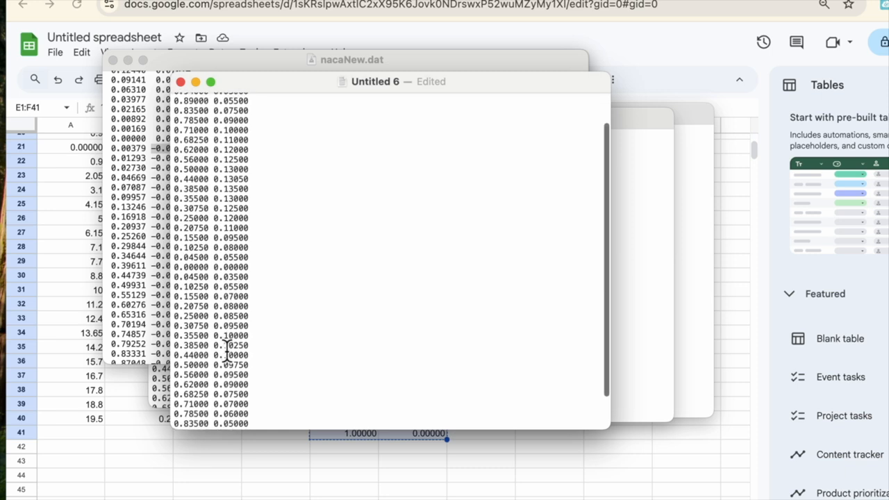
scroll(263, 357, "down", 1)
scroll(263, 357, "down", 3)
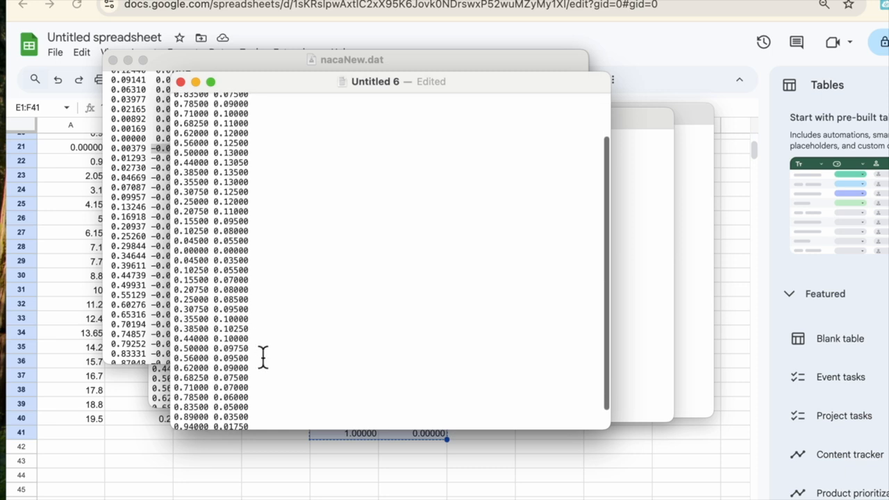
scroll(262, 357, "up", 5)
scroll(263, 357, "up", 2)
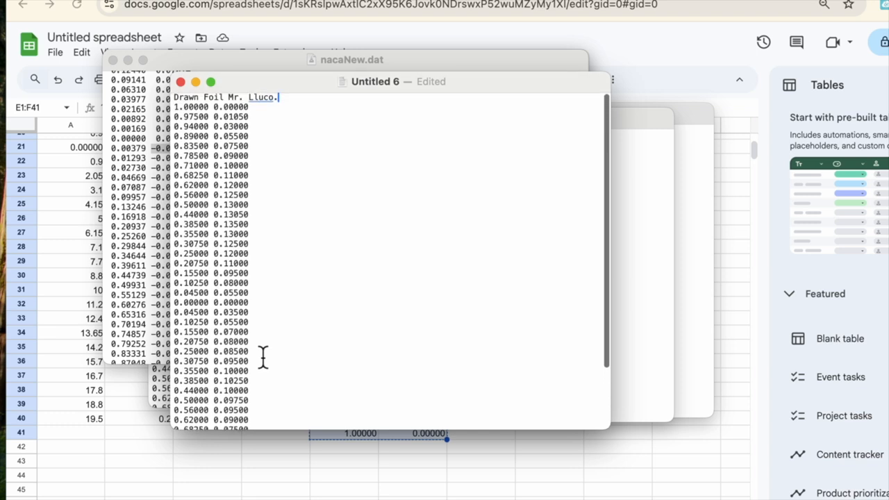
Add a minus sign to the second value of every row after the 0.00000 0.00000 leading-edge row, through the final 1.00000 row.
left_click(244, 305)
left_click(214, 312)
key("Down")
key("Down")
key("Down")
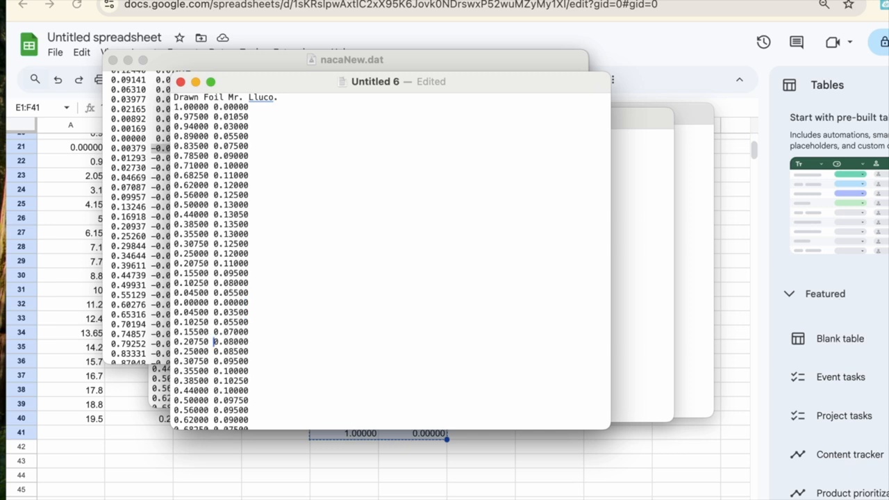
type("-")
key("minus")
key("Left")
key("Down")
key("minus")
key("Left")
key("Down")
key("minus")
key("Left")
key("Down")
key("minus")
key("Left")
key("Down")
key("minus")
key("Left")
key("Down")
key("minus")
key("Left")
key("Down")
key("Down")
type("-")
key("Left")
key("minus")
key("Left")
key("Down")
key("Down")
key("minus")
key("Left")
key("Down")
key("minus")
key("Left")
key("Down")
key("minus")
key("Left")
key("Down")
key("minus")
key("Left")
key("Down")
key("minus")
key("Left")
key("Down")
key("minus")
key("Left")
key("Down")
key("minus")
key("Left")
key("Down")
key("minus")
key("Left")
key("Down")
key("minus")
key("Left")
key("Down")
key("minus")
key("Left")
key("Down")
key("minus")
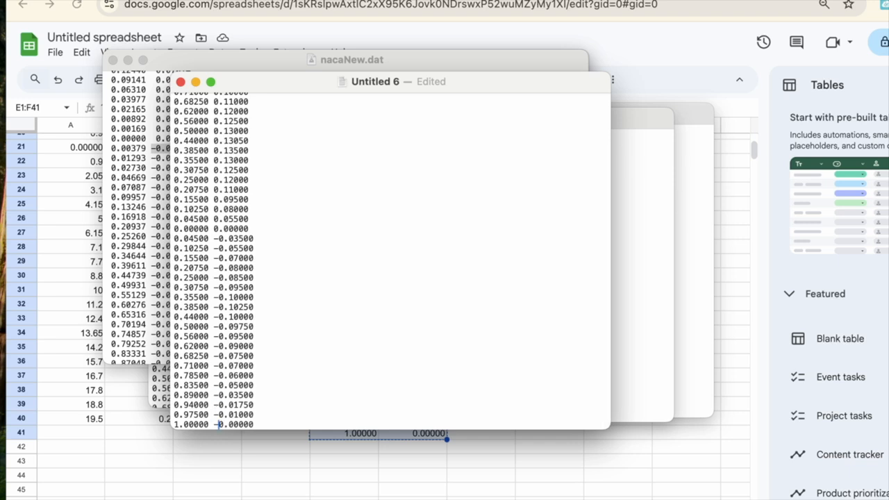
Save the coordinate file in Downloads with a name made of "DrawnFoil" and the author's name.
scroll(390, 261, "up", 4)
scroll(391, 261, "down", 2)
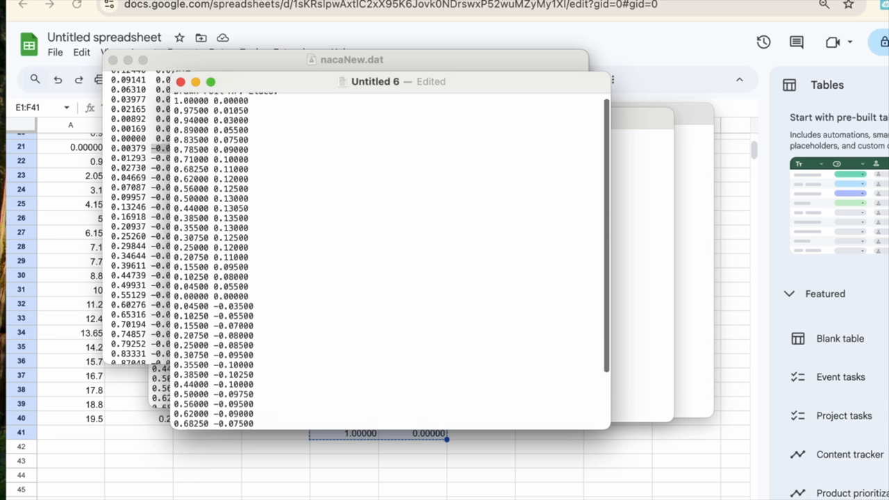
scroll(390, 261, "up", 3)
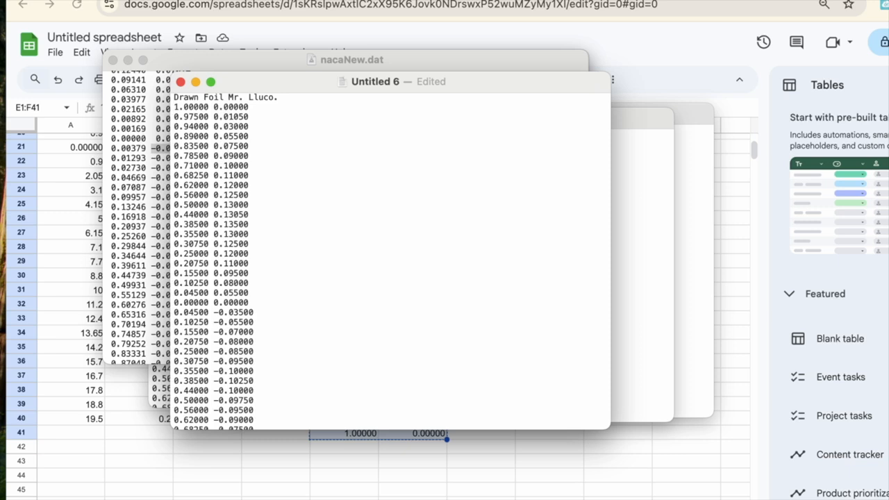
key("super+s")
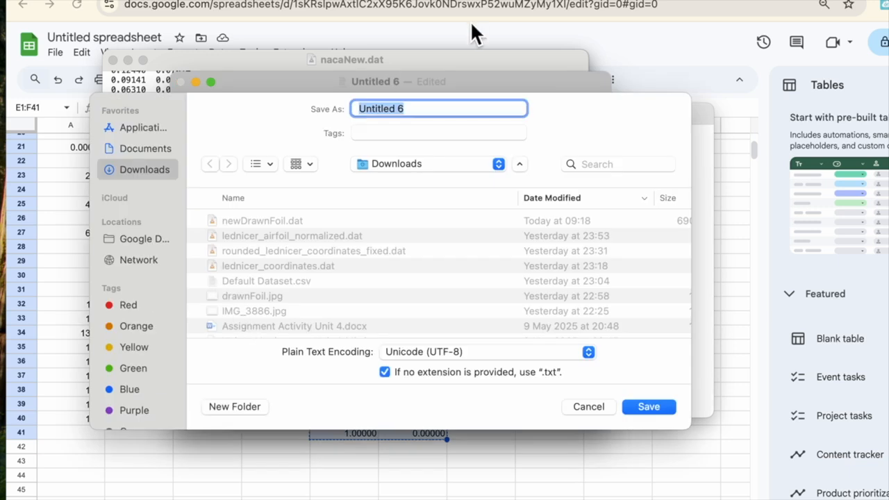
type("DrawnFoilMrLluco")
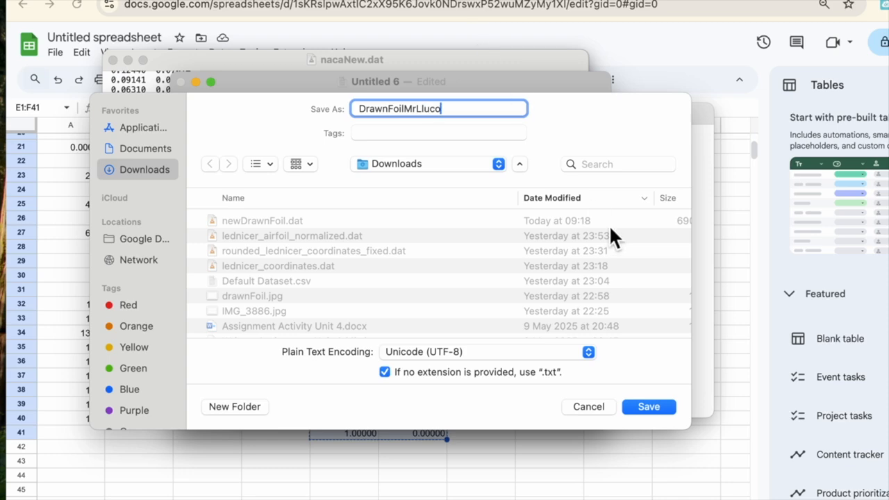
left_click(650, 407)
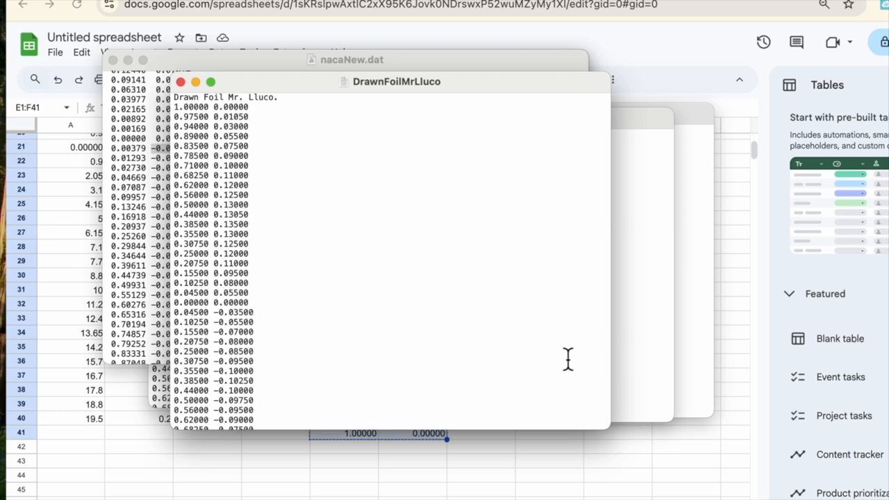
Switch to Finder and rename the newly saved drawn-foil file in Downloads with the extension .dat, accepting the extension change.
key("super+Tab")
key("super+Tab")
key("super+Tab")
key("super+Tab")
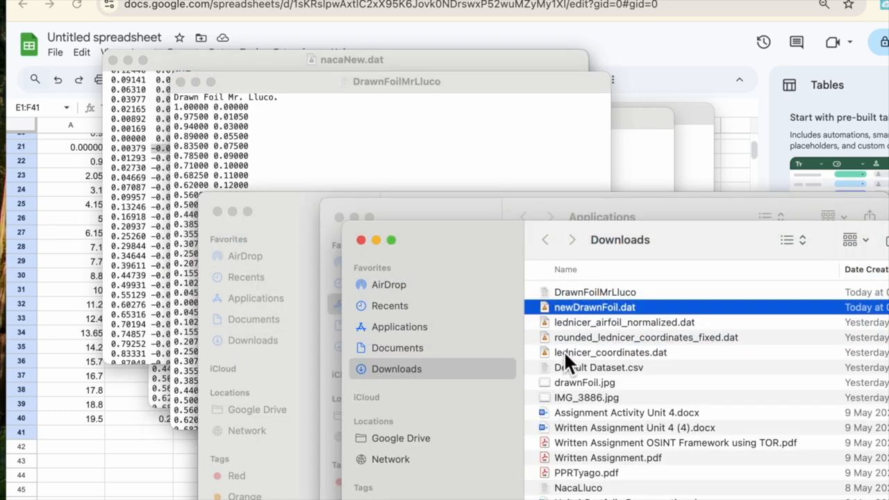
left_click(595, 292)
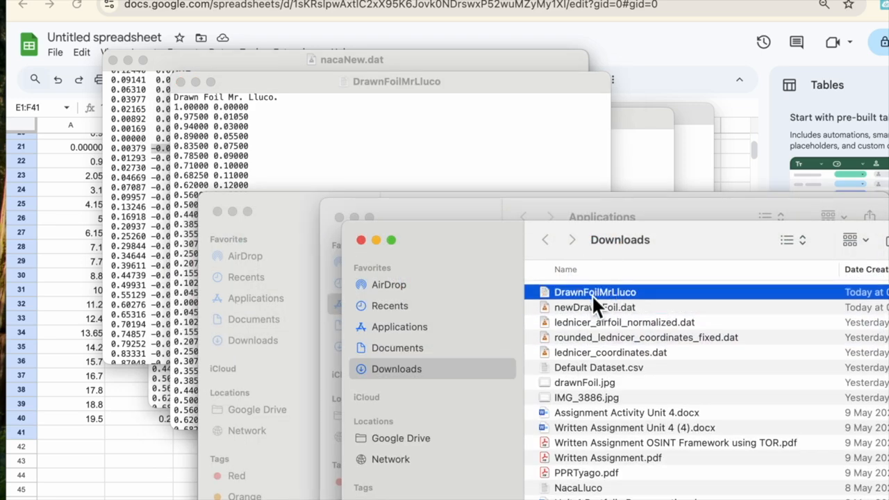
right_click(625, 293)
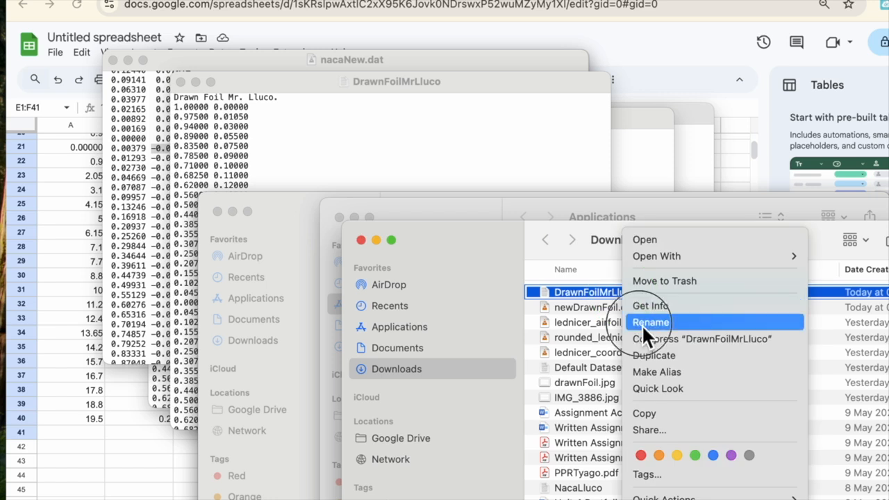
left_click(642, 324)
key("Right")
type(".dat")
key("Return")
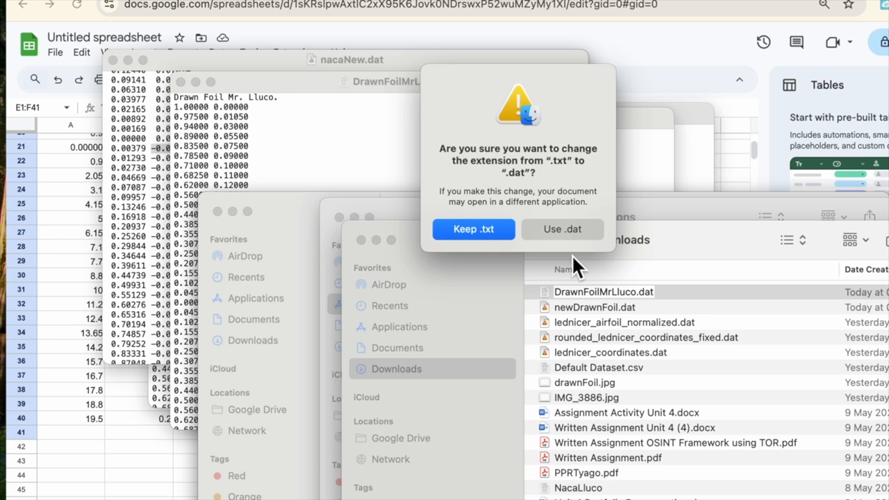
left_click(556, 227)
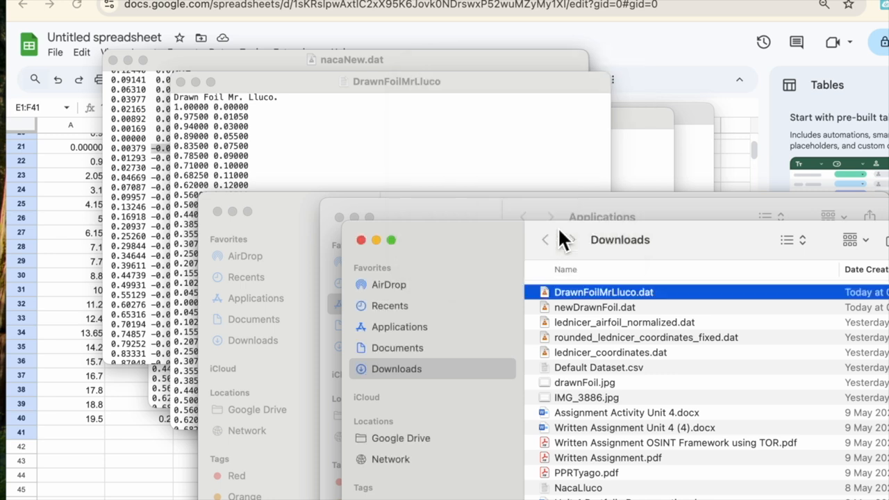
Switch to Autodesk Fusion and undo the existing airfoil sketch in the untitled design.
key("super+Tab")
key("super+Tab")
key("super+Tab")
key("super+Tab")
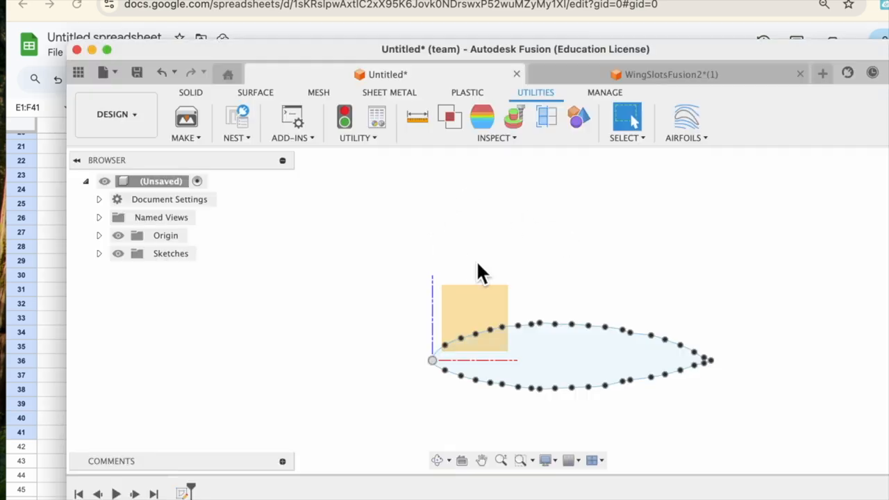
key("super+z")
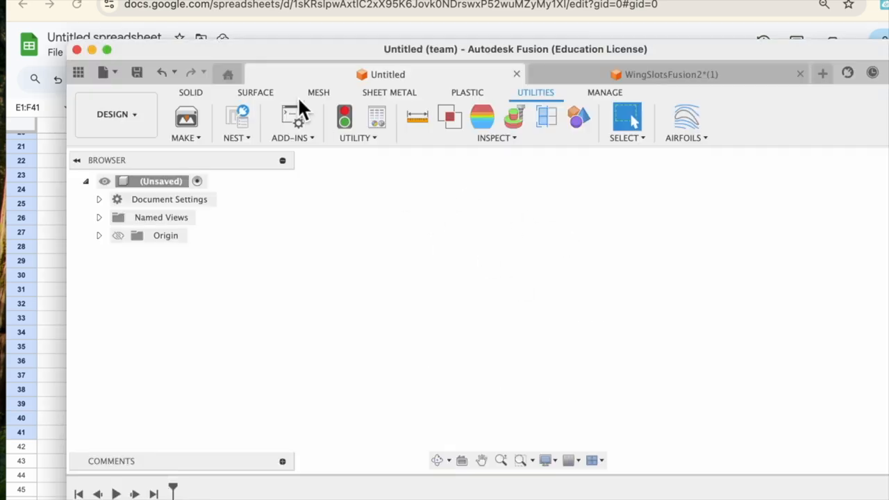
Run the Airfoil_DAT_to_Spline_v2.0 script and set the airfoil's chord to 200.
left_click(298, 125)
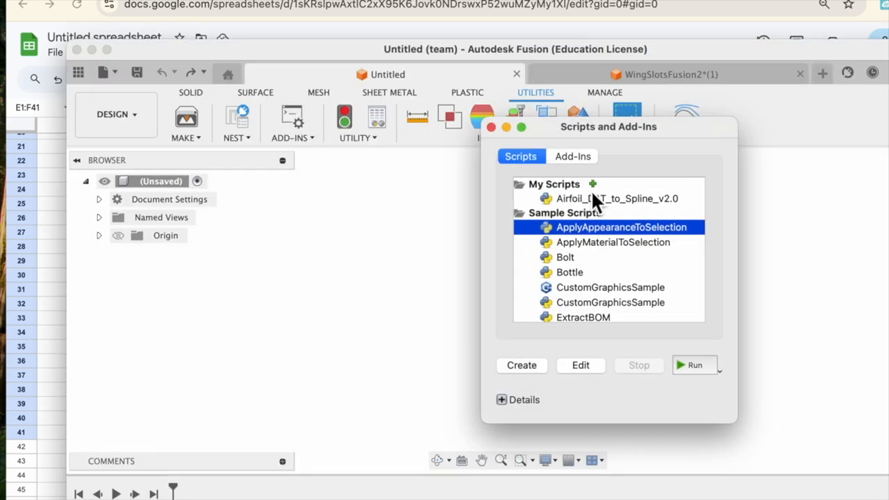
double_click(591, 195)
left_click_drag(859, 219, 787, 215)
left_click_drag(862, 260, 799, 258)
type("200")
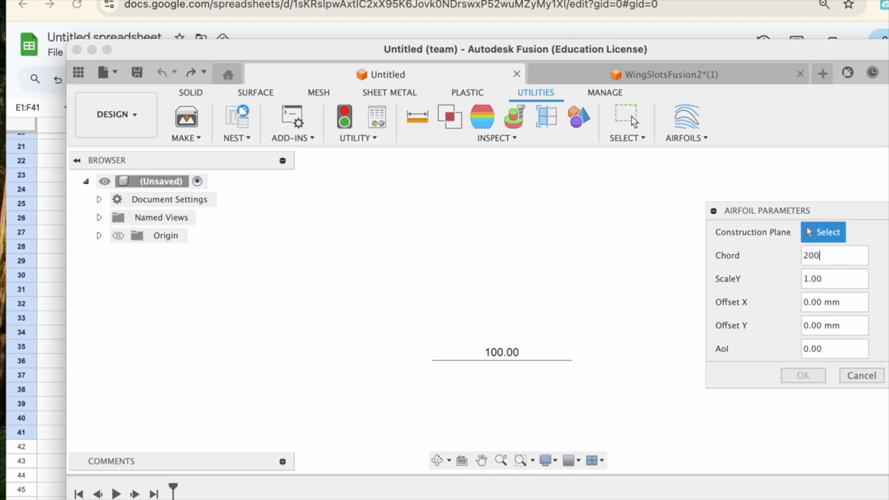
Place the airfoil on the XZ origin plane and import the newly renamed drawn-foil .dat file from Downloads.
left_click(124, 234)
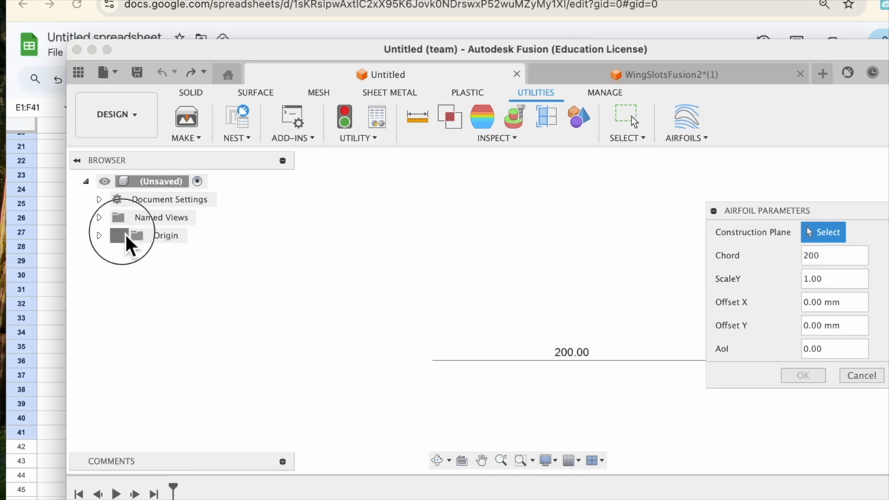
left_click(465, 315)
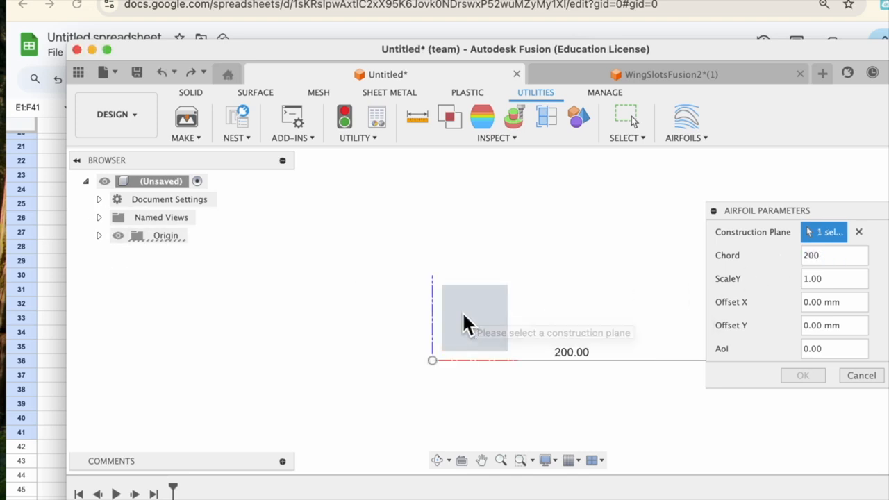
left_click(803, 376)
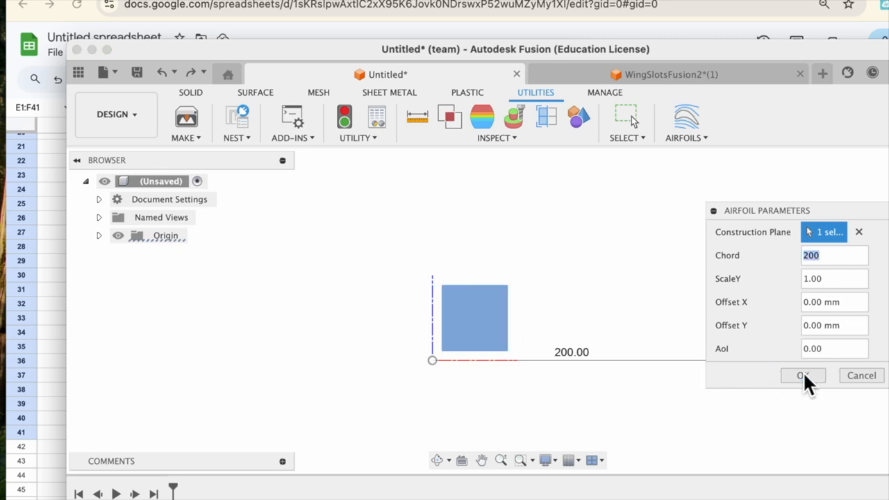
left_click(418, 109)
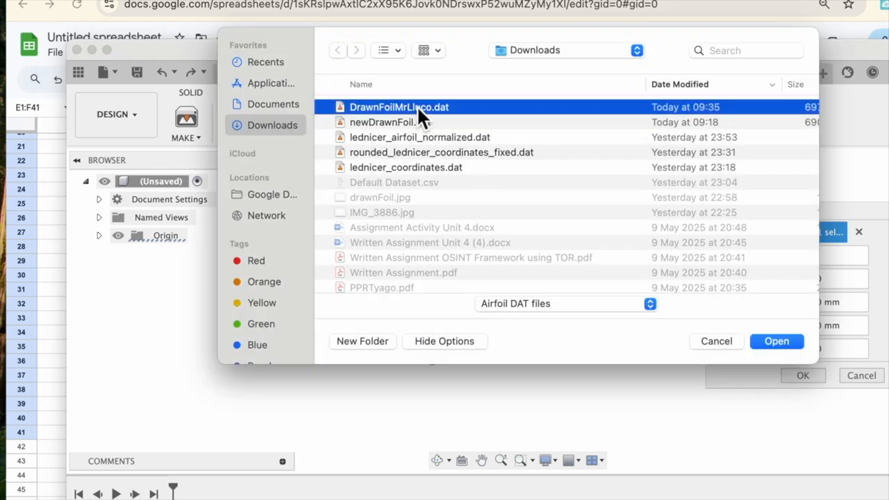
left_click(779, 341)
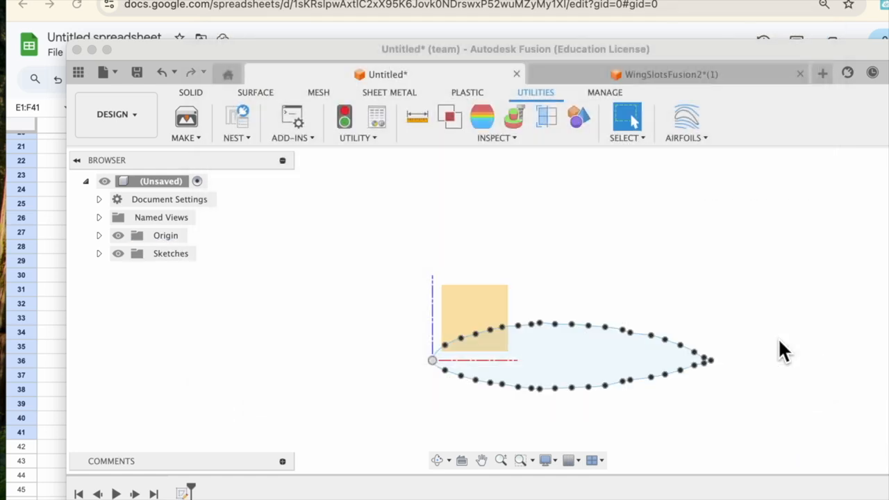
Move the sketch points just before and after the crest of the airfoil's upper edge slightly upward to smooth the spline.
scroll(568, 347, "up", 2)
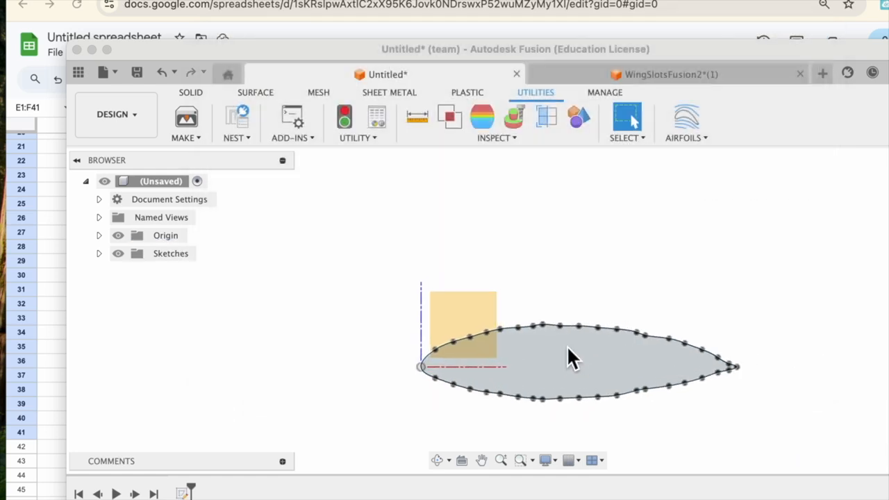
scroll(629, 359, "up", 3)
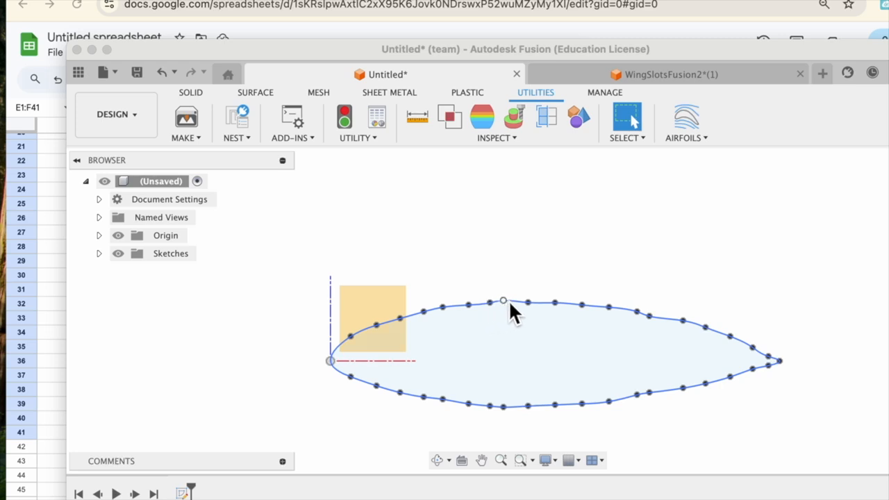
scroll(526, 334, "up", 3)
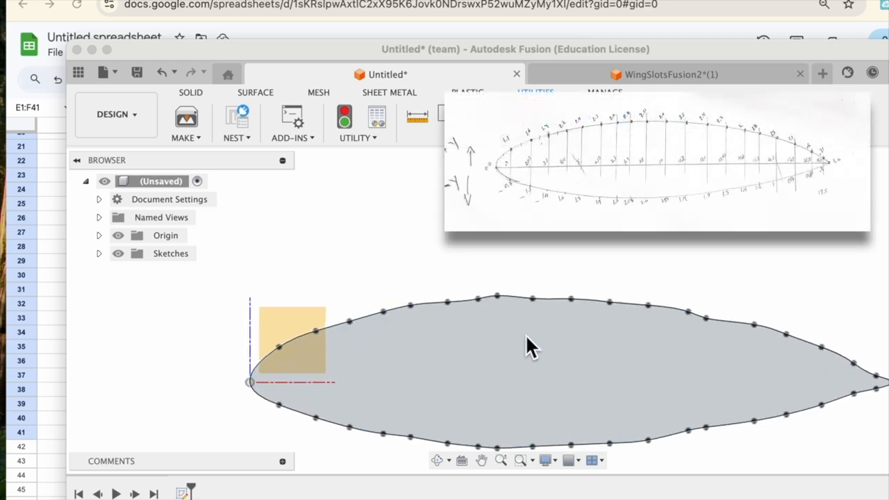
scroll(525, 334, "down", 2)
scroll(525, 335, "down", 1)
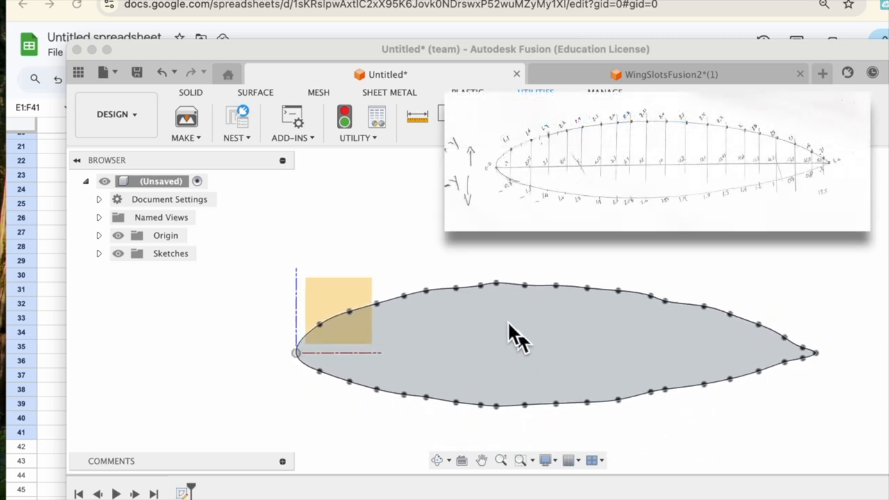
left_click(455, 288)
left_click(455, 288)
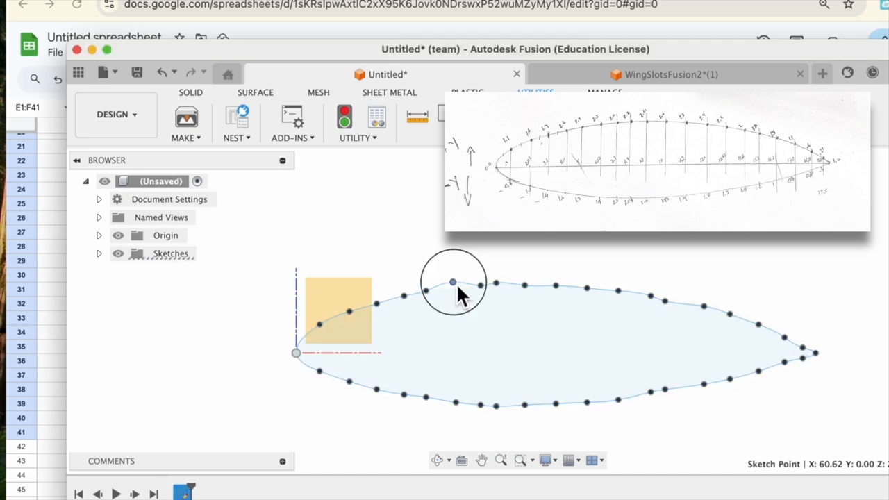
left_click(479, 285)
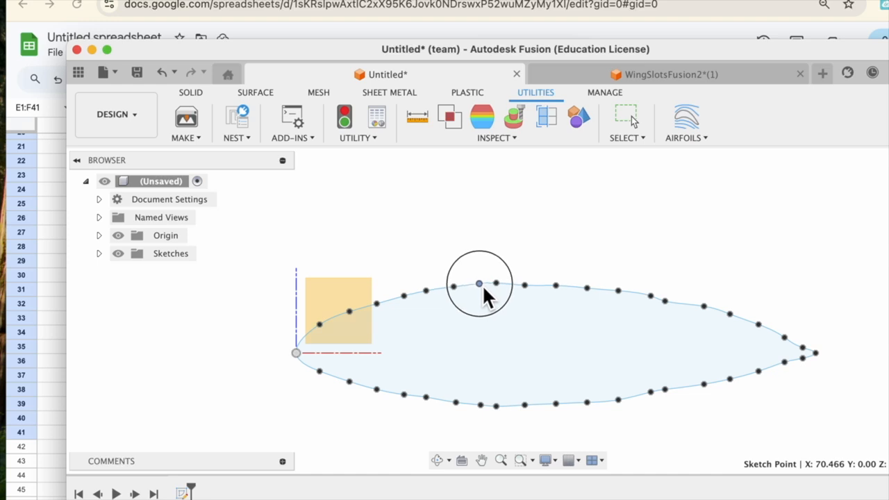
left_click(526, 286)
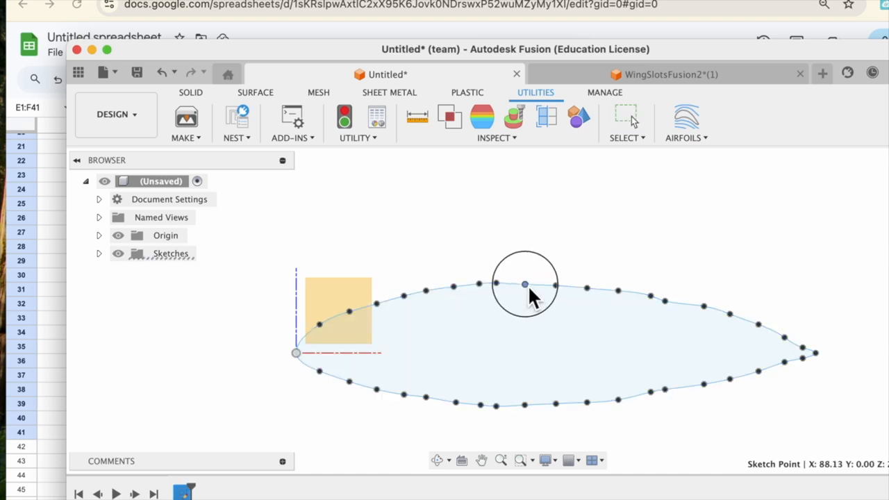
left_click(527, 285)
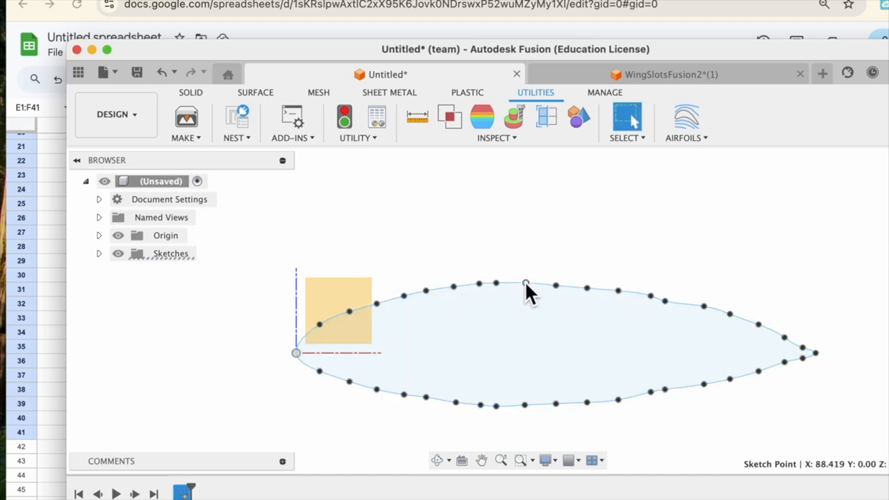